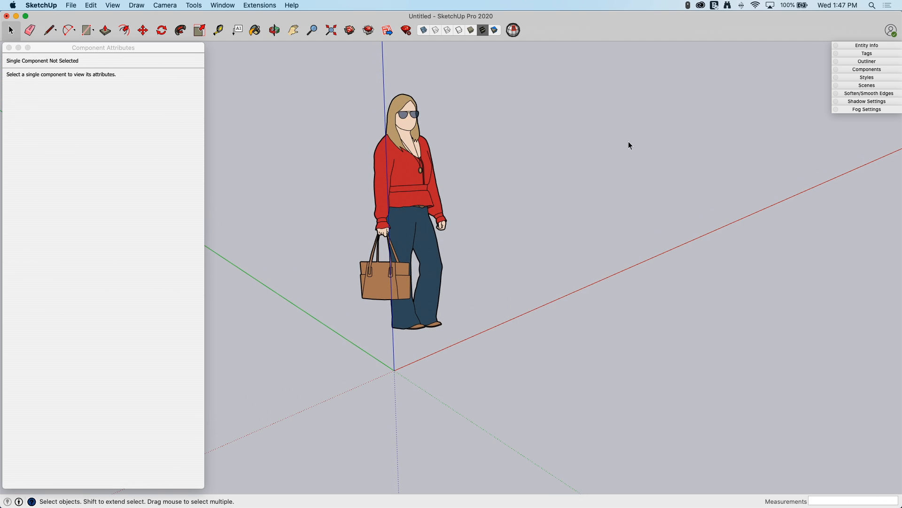
- Draw a 4" by 4" square on the ground with one corner at the origin
left_click(131, 49)
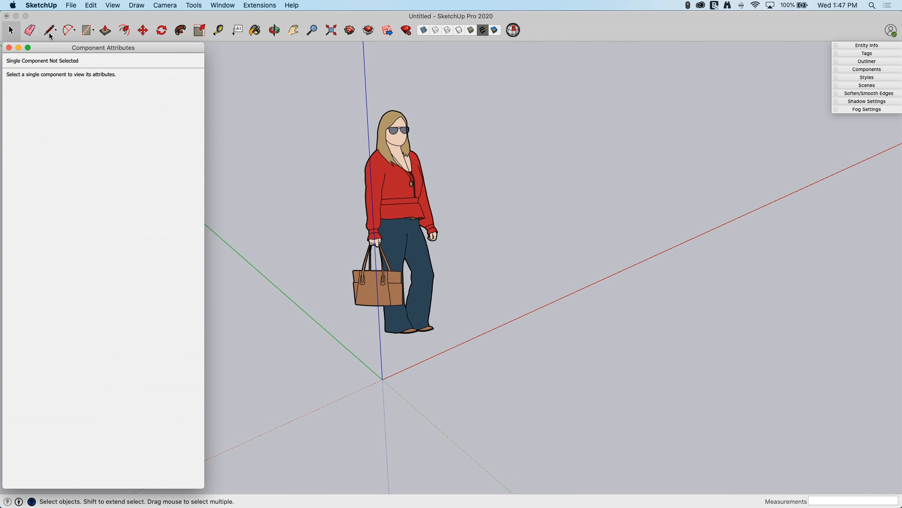
left_click(82, 31)
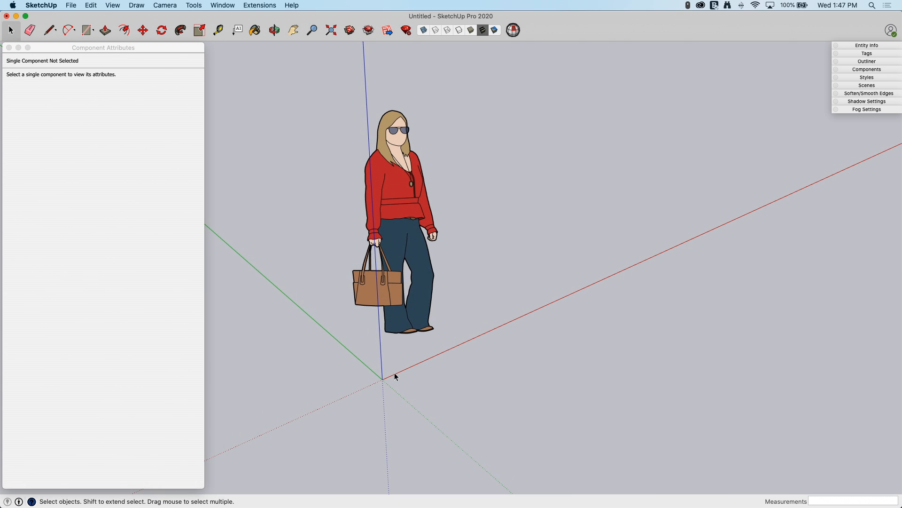
key("r")
left_click(382, 379)
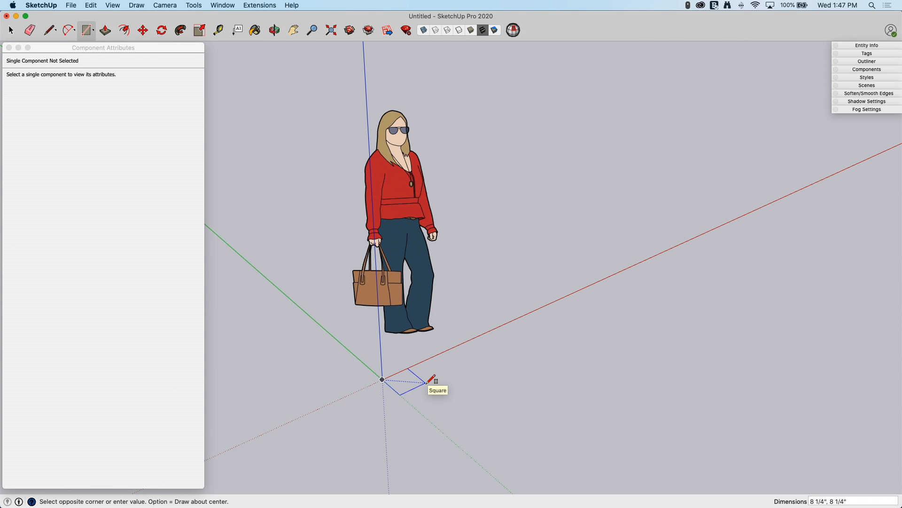
type("4,4")
key("Return")
- Push/Pull the square at the origin upward 6' to form a fence post
key("p")
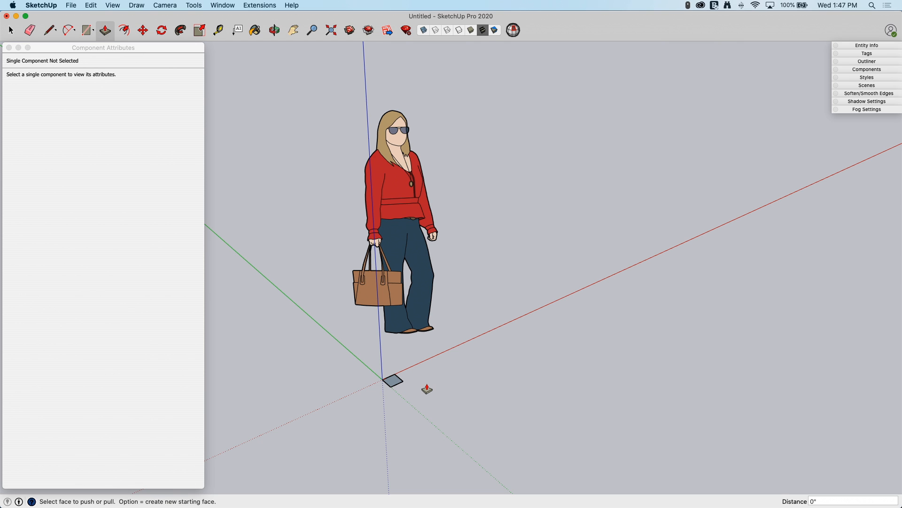
left_click(393, 380)
left_click(467, 158)
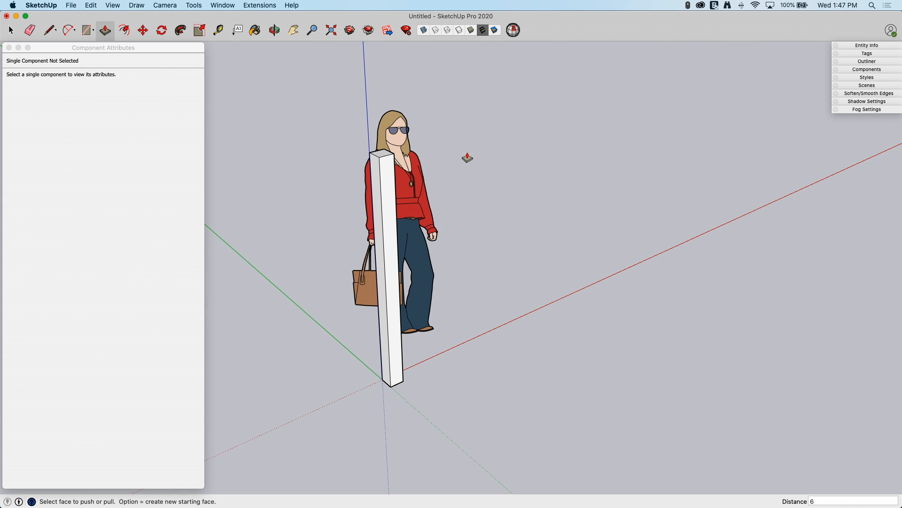
- Select all of the post's geometry and turn it into a component named Post
middle_click_drag(467, 158, 410, 171)
key("space")
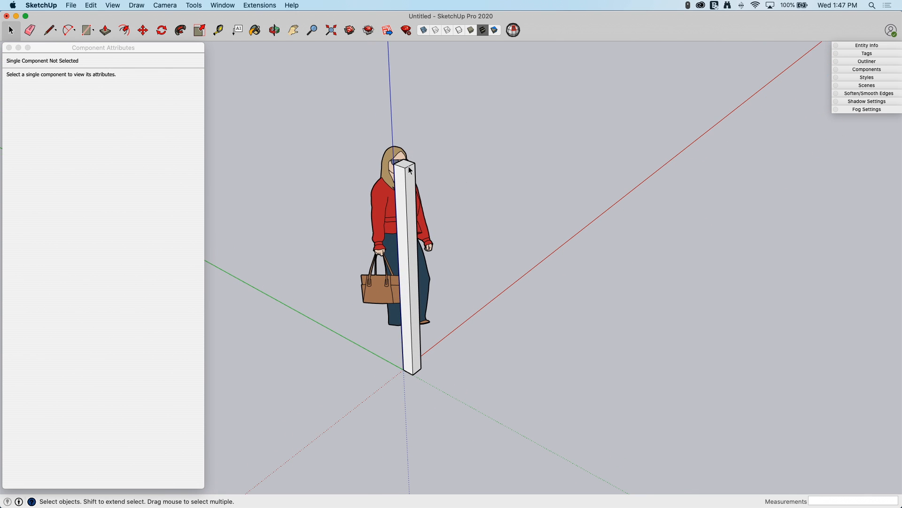
triple_click(411, 173)
right_click(411, 173)
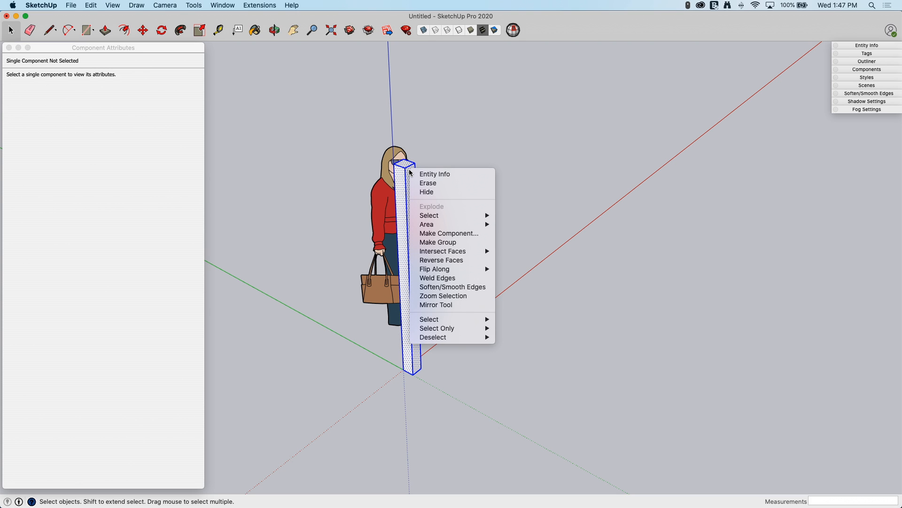
left_click(436, 236)
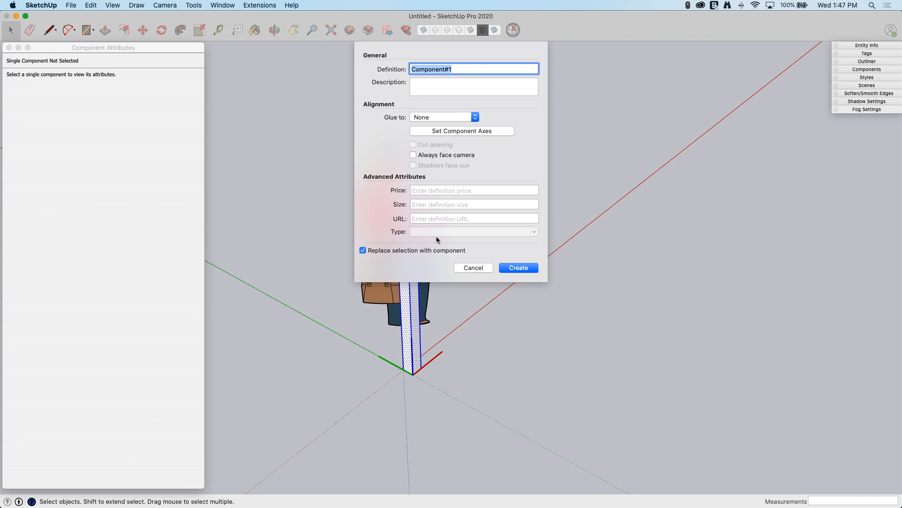
type("Post")
key("Return")
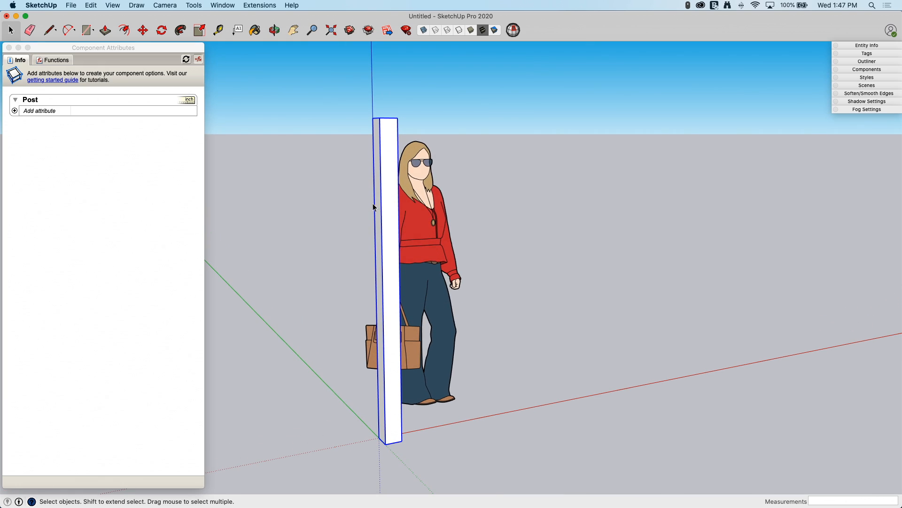
- Draw a closed beam outline 10' long and 4" high, running along the red axis from the post's top front corner
key("l")
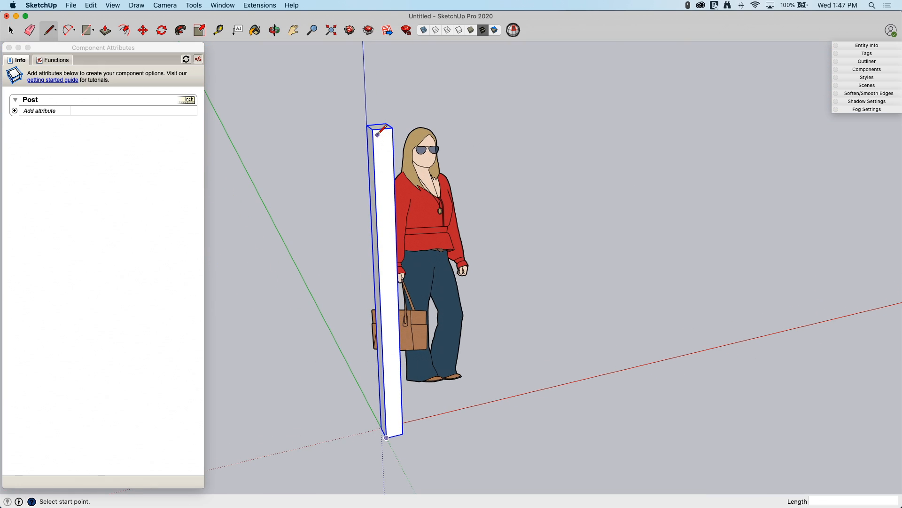
left_click(373, 129)
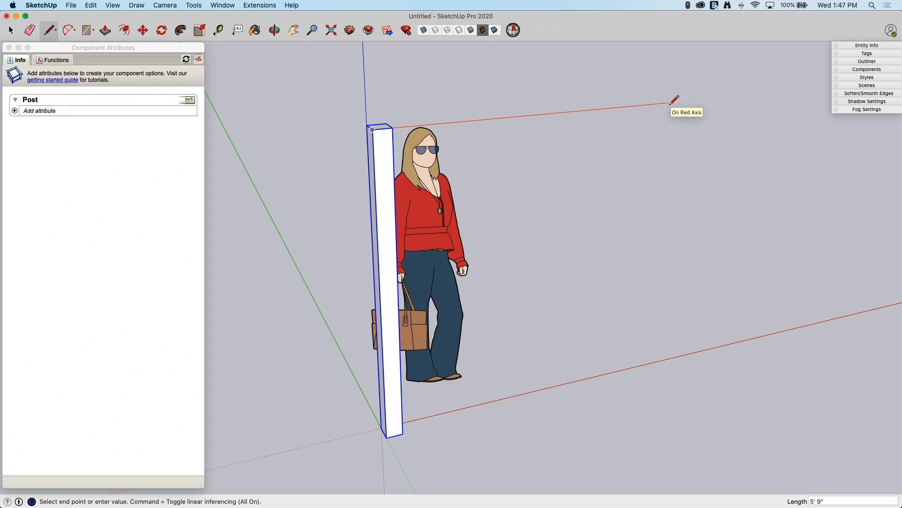
type("10'")
key("Return")
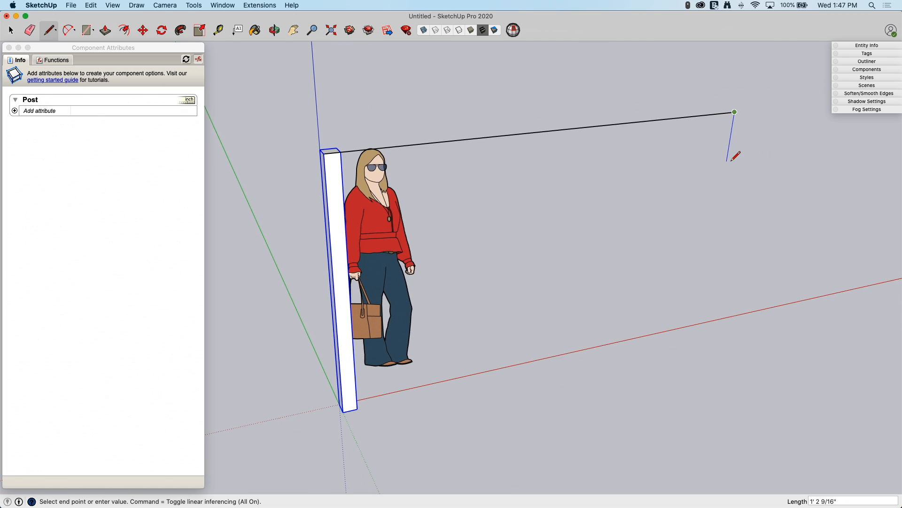
type("4")
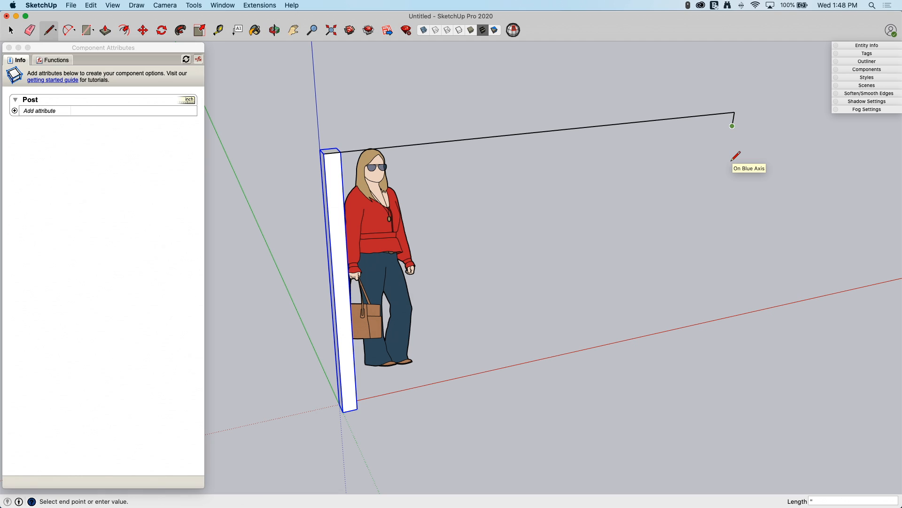
type("\"")
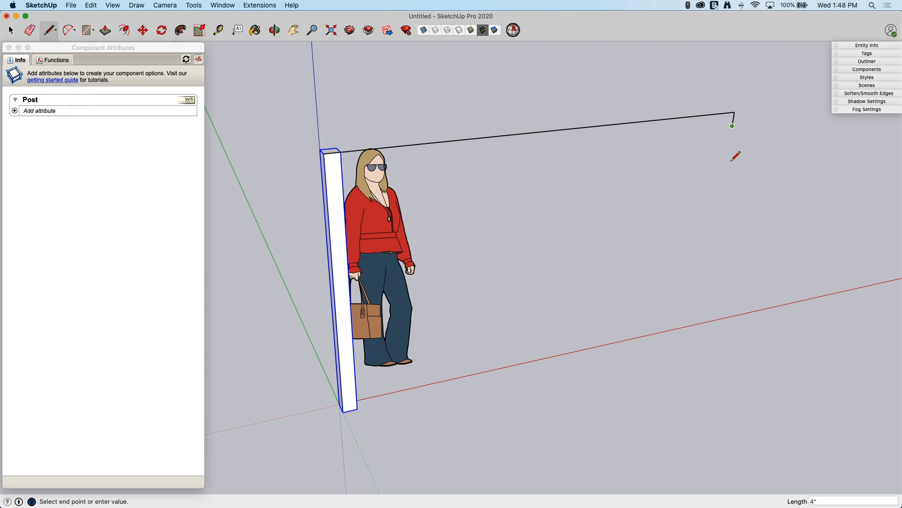
key("Return")
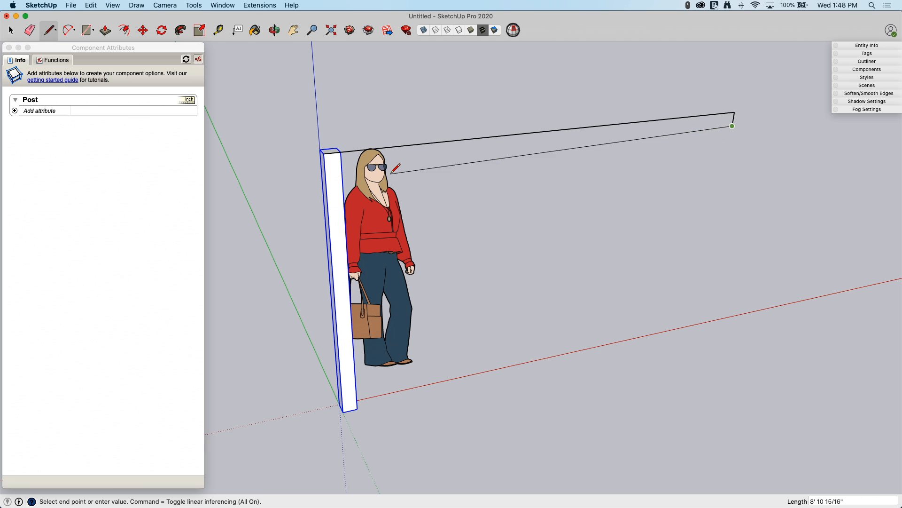
left_click(323, 155)
- Push/Pull the beam outline outward 2" to give the beam its thickness
key("p")
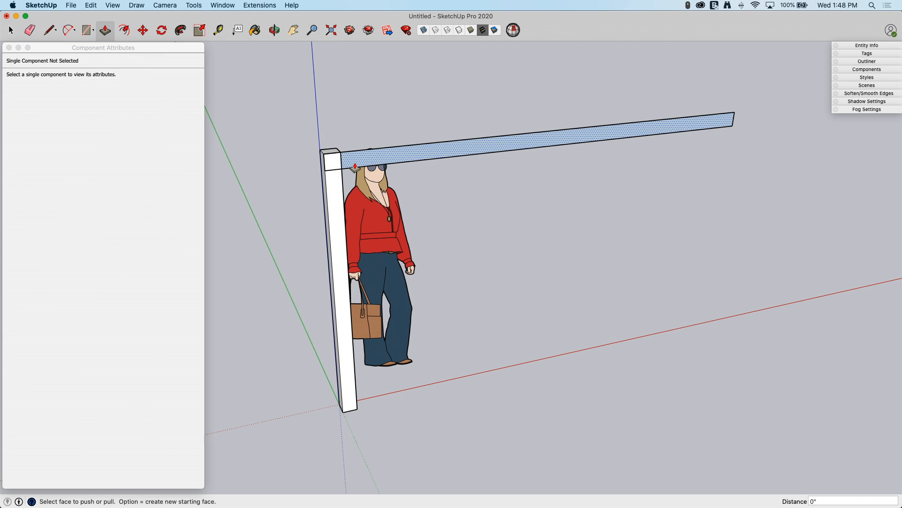
left_click(354, 167)
left_click(352, 168)
left_click(353, 168)
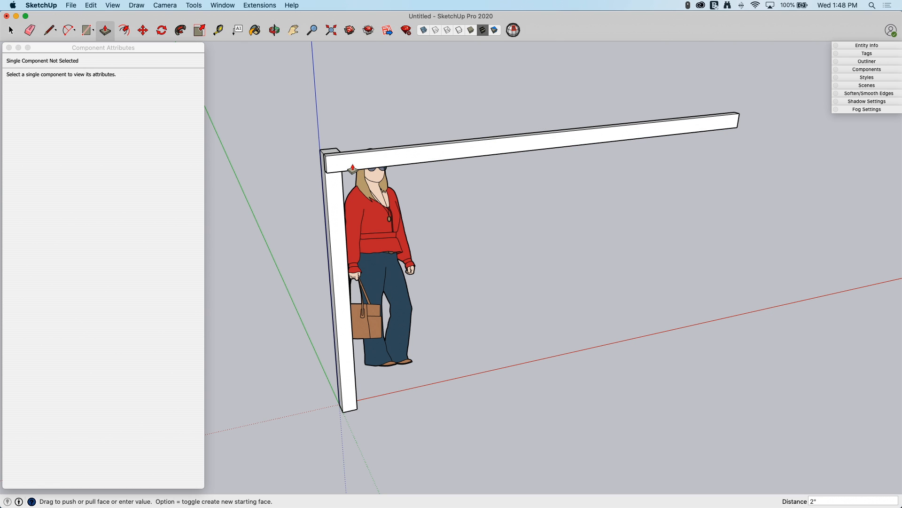
- Select all of the horizontal beam's geometry and turn it into a component named Beam
key("space")
middle_click_drag(353, 167, 453, 187)
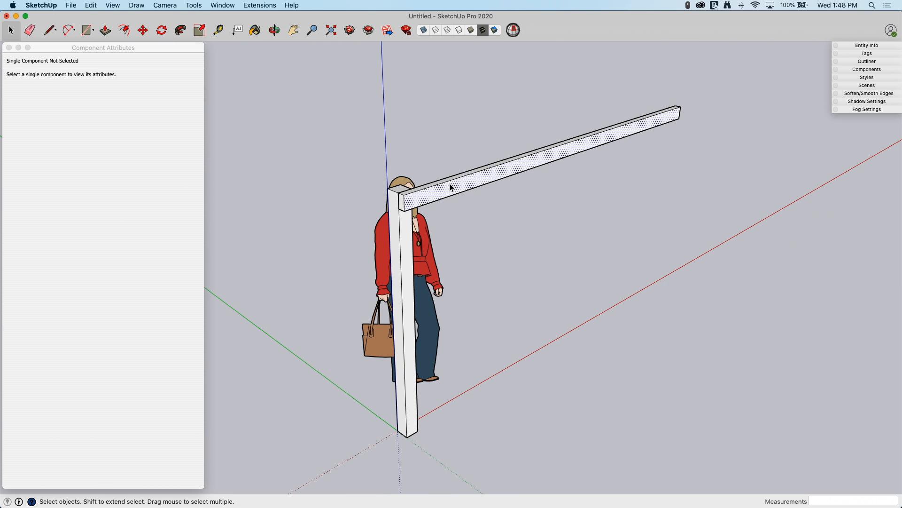
left_click(450, 188)
right_click(450, 187)
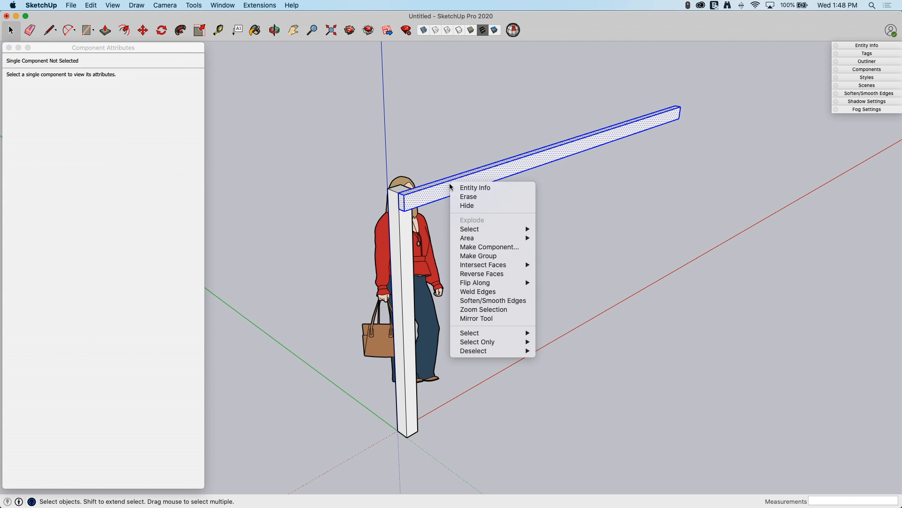
left_click(499, 248)
type("Beam")
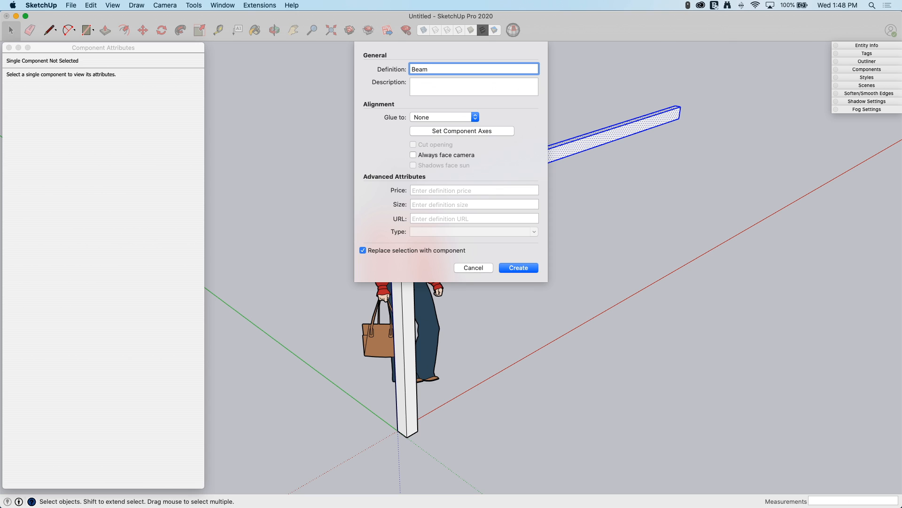
key("Return")
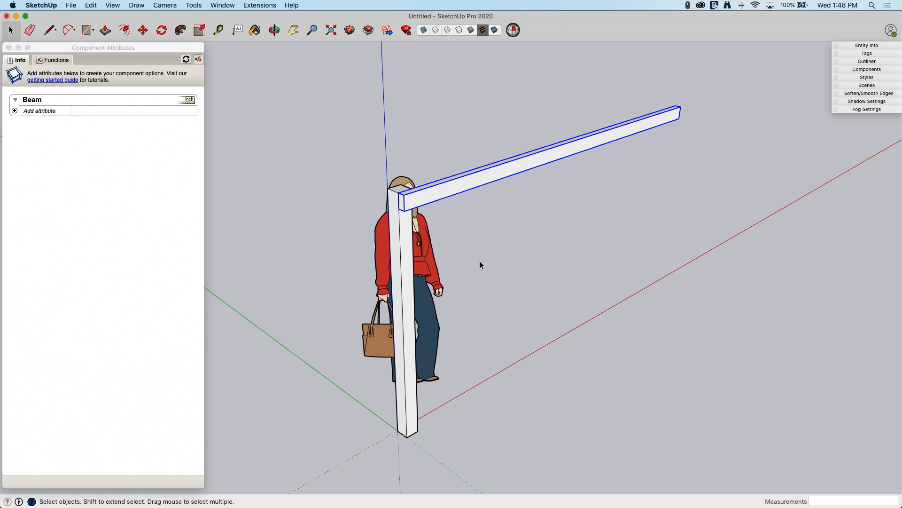
- Move the beam straight down 12" along the post
middle_click_drag(390, 200, 400, 187)
key("m")
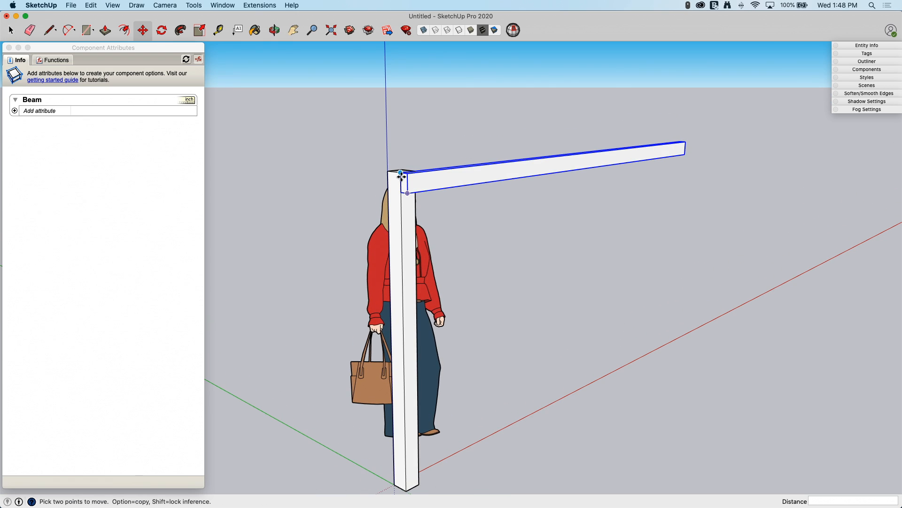
left_click(401, 186)
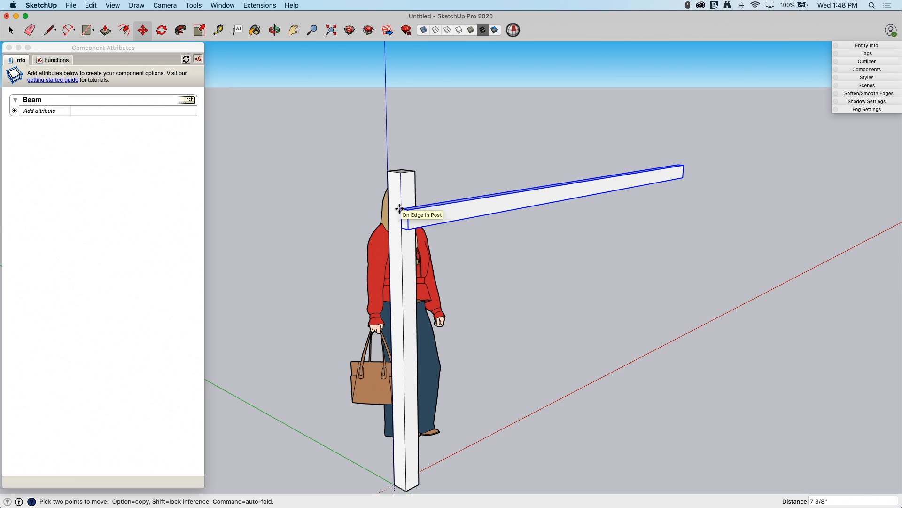
type("12")
key("Return")
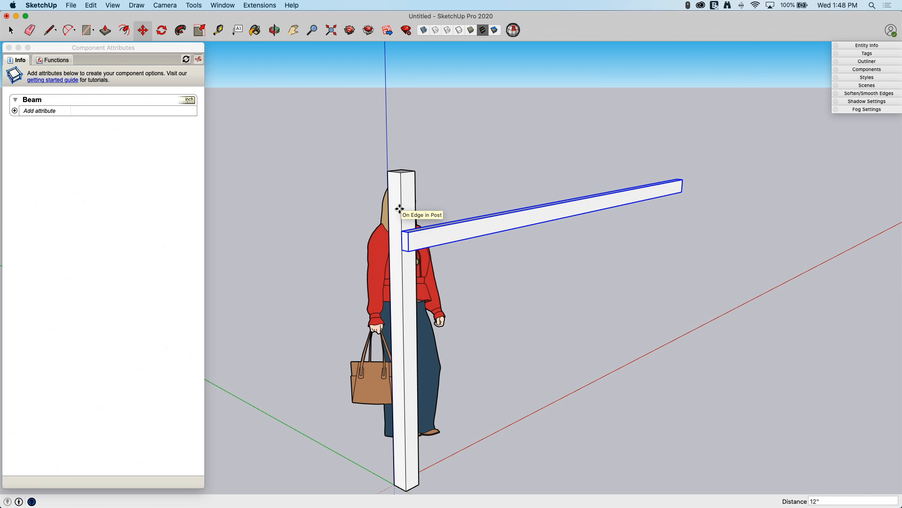
- Copy the beam 3' straight down the post to make a lower beam
left_click(419, 230)
key("alt")
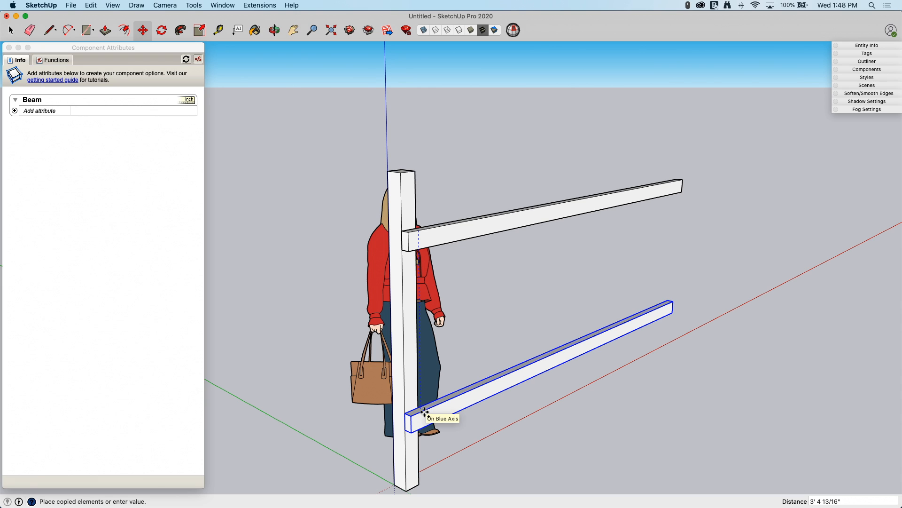
type("3")
key("Return")
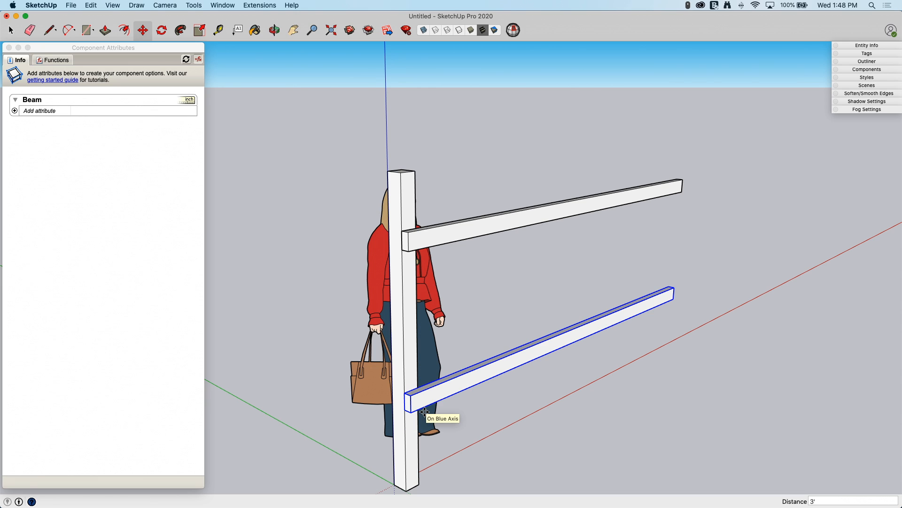
- Select the post and both beams and combine them into a component named Fence
middle_click_drag(424, 412, 446, 397)
key("space")
middle_click_drag(657, 391, 536, 228)
left_click(535, 227)
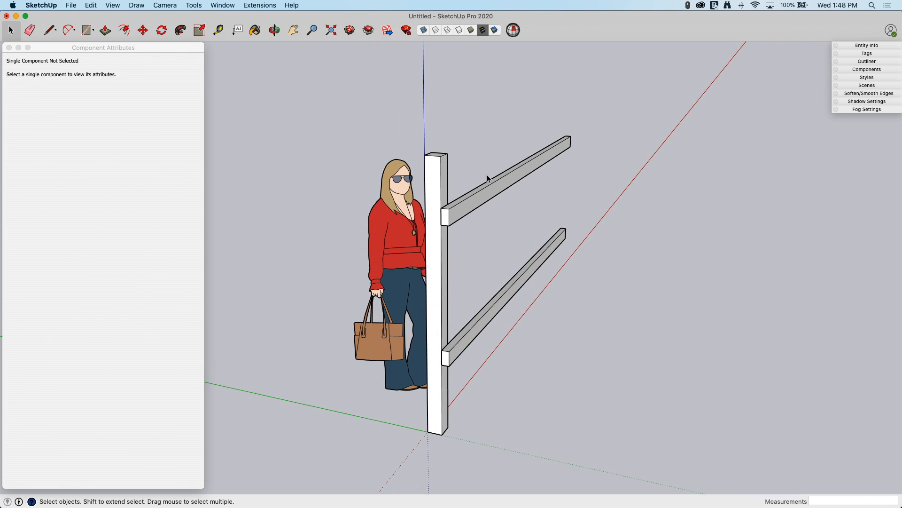
middle_click_drag(490, 179, 496, 203)
left_click_drag(465, 349, 457, 362)
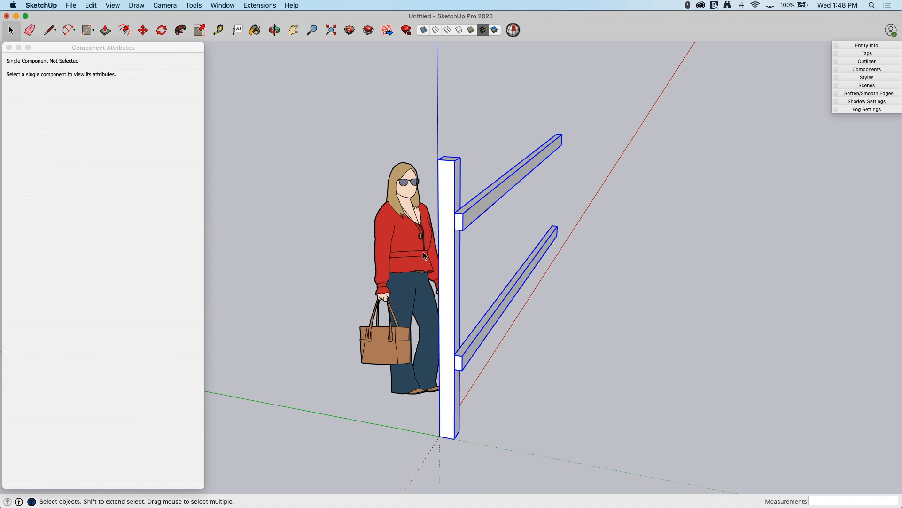
middle_click_drag(458, 362, 464, 229)
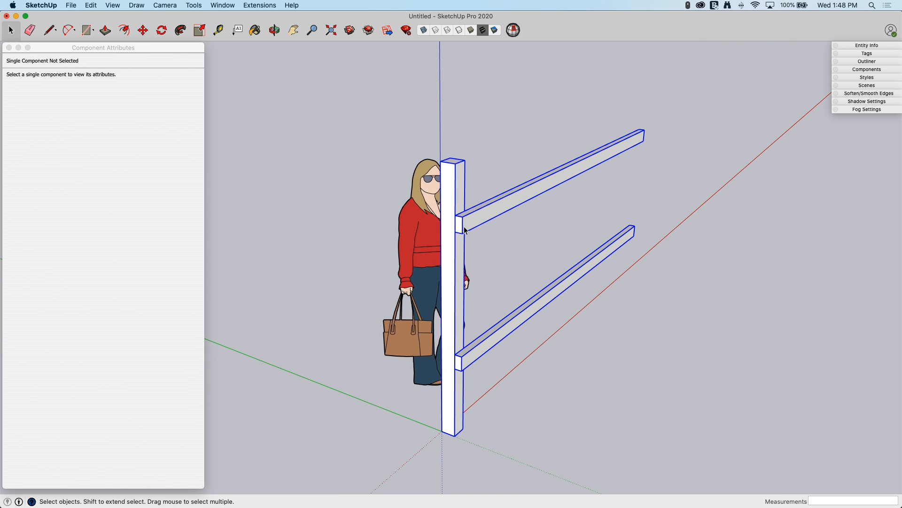
right_click(464, 229)
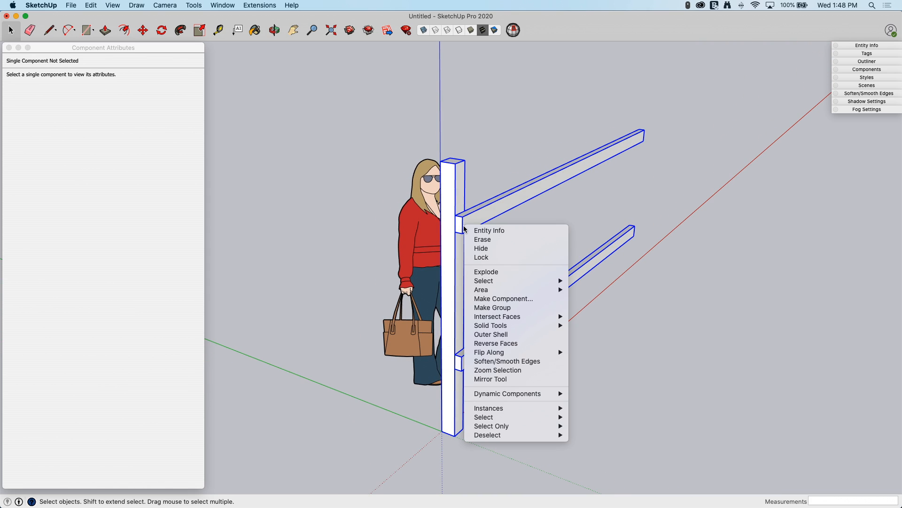
left_click(512, 298)
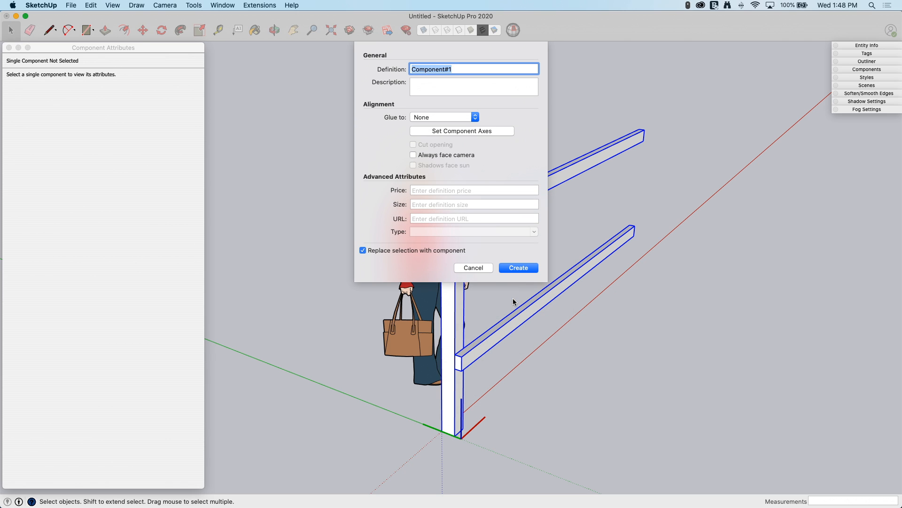
type("Fence")
key("Return")
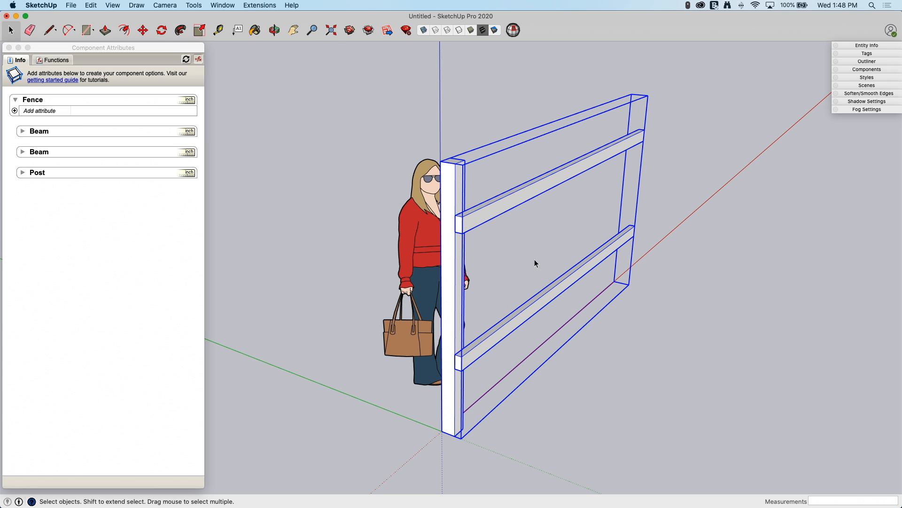
- Add a LenY size attribute to the Fence component and clear it again
middle_click_drag(596, 383, 94, 113)
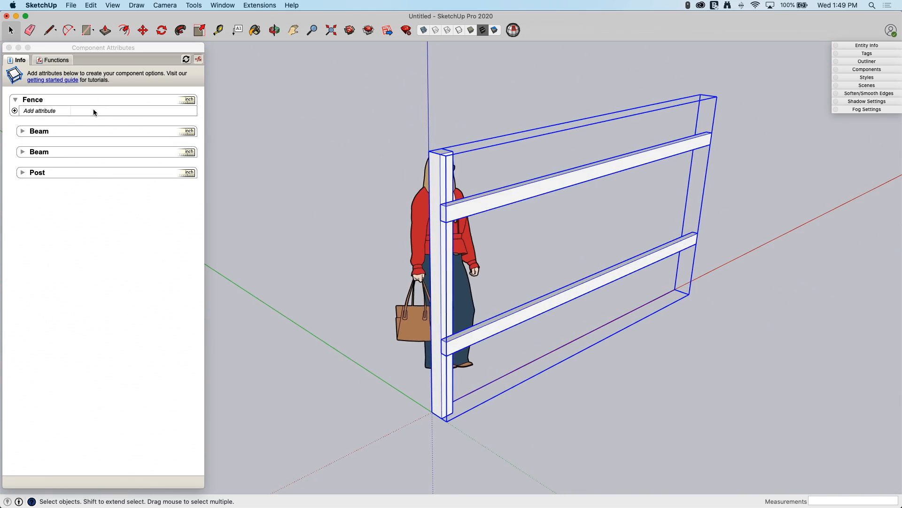
left_click(14, 112)
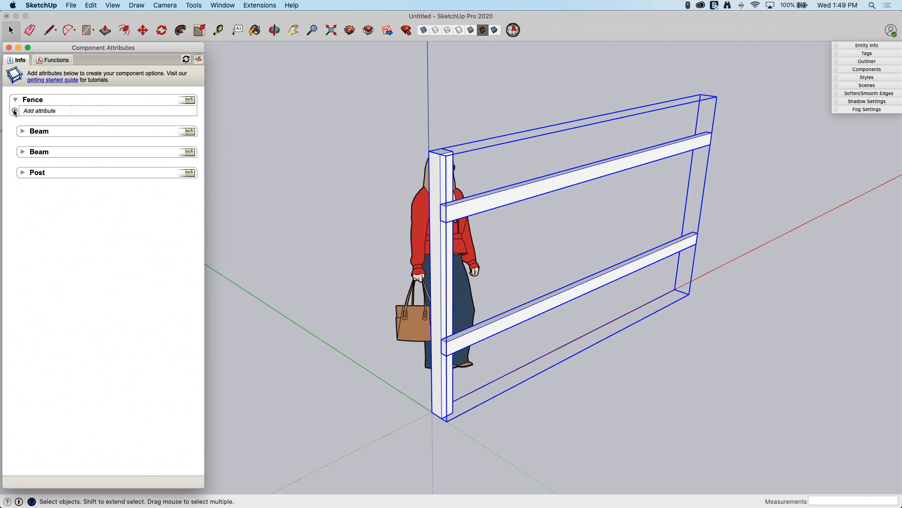
left_click(14, 111)
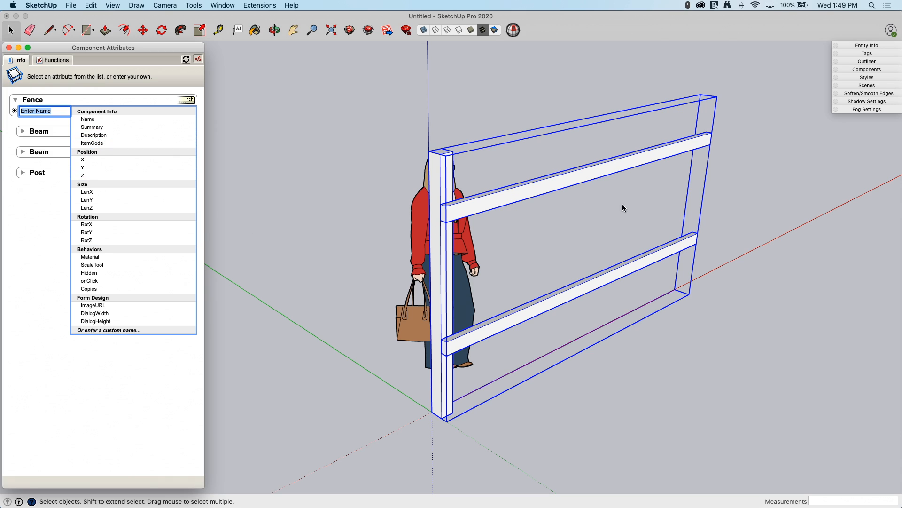
left_click(89, 200)
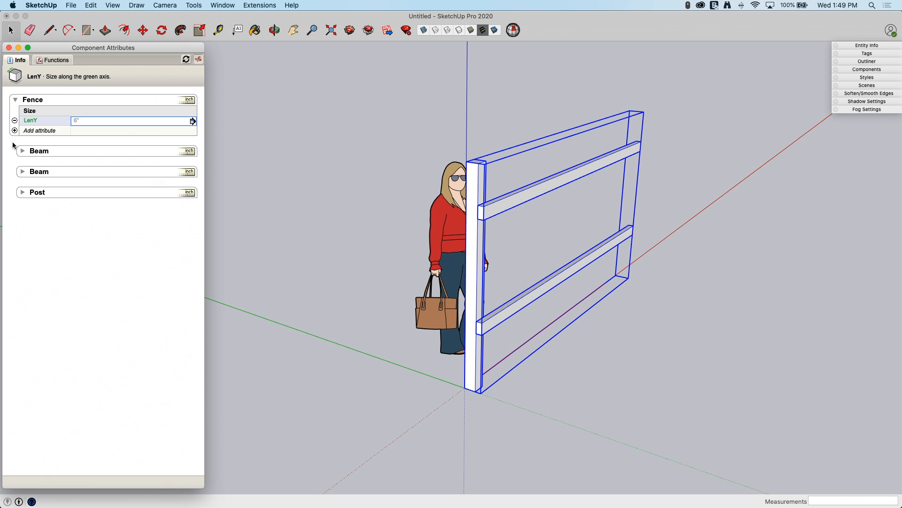
left_click(15, 121)
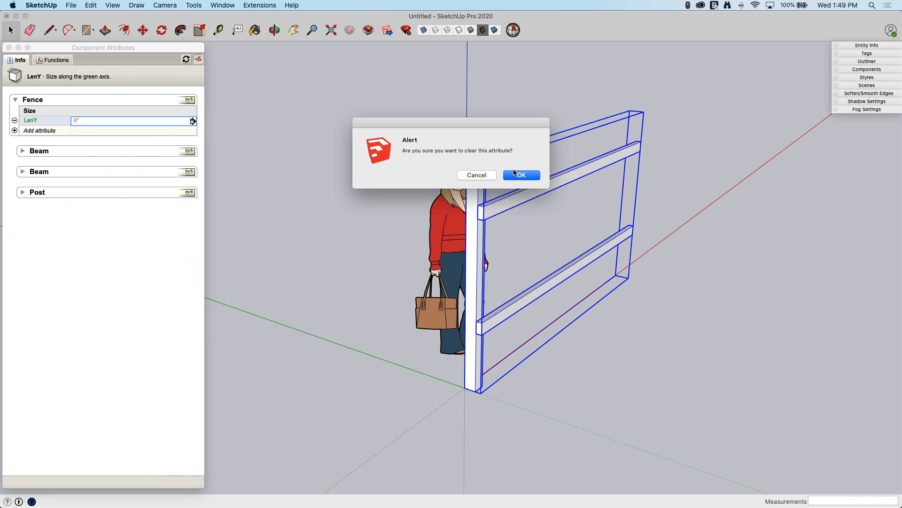
left_click(517, 174)
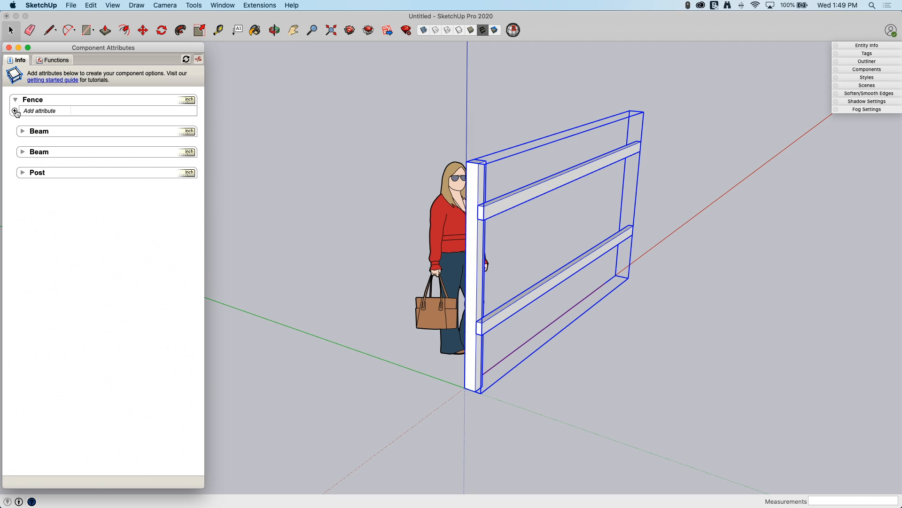
- Add a LenX size attribute to the Fence component
left_click(15, 111)
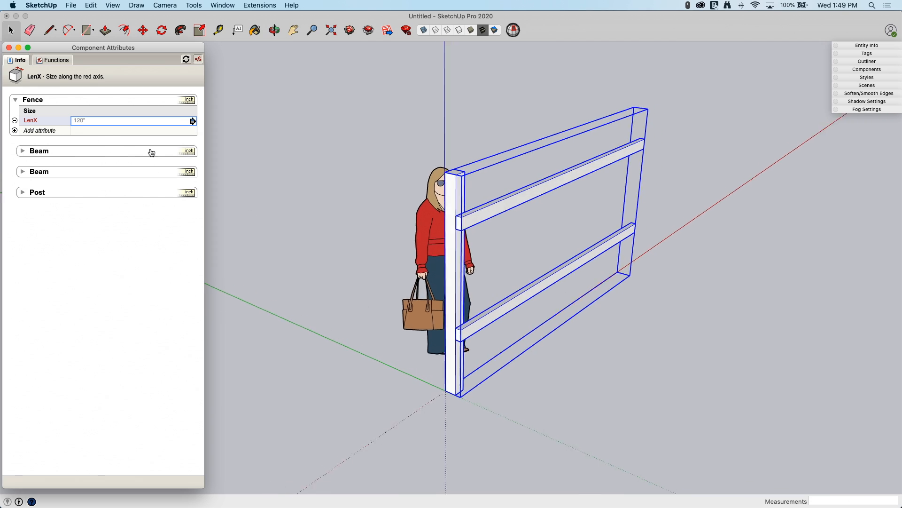
left_click(104, 121)
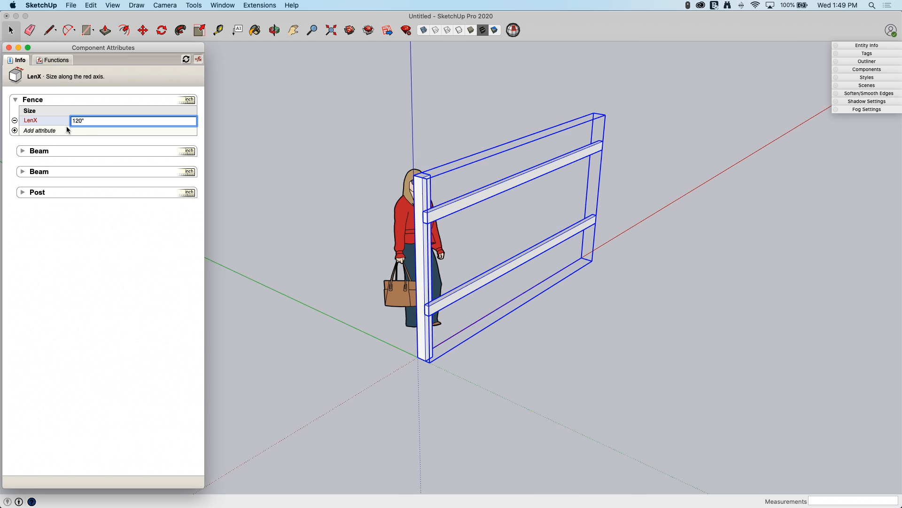
middle_click_drag(740, 238, 659, 235)
middle_click_drag(355, 206, 428, 350)
key("m")
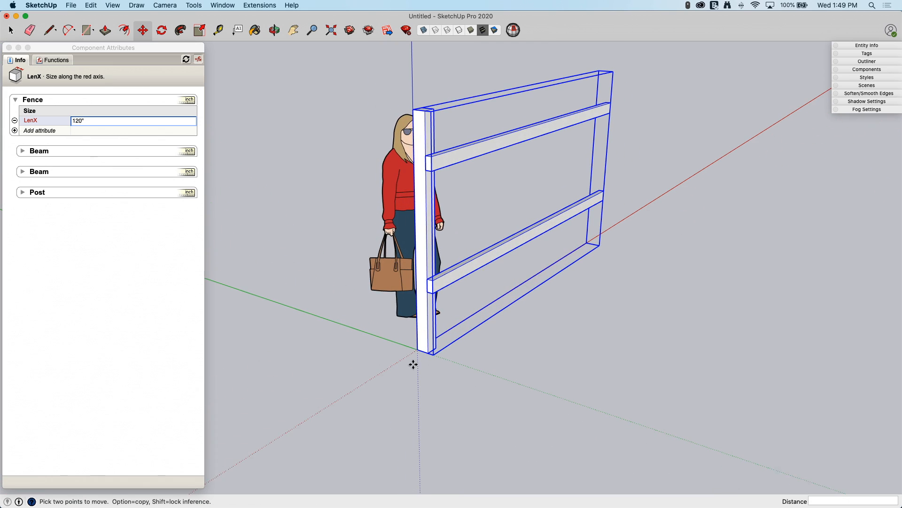
left_click(417, 350)
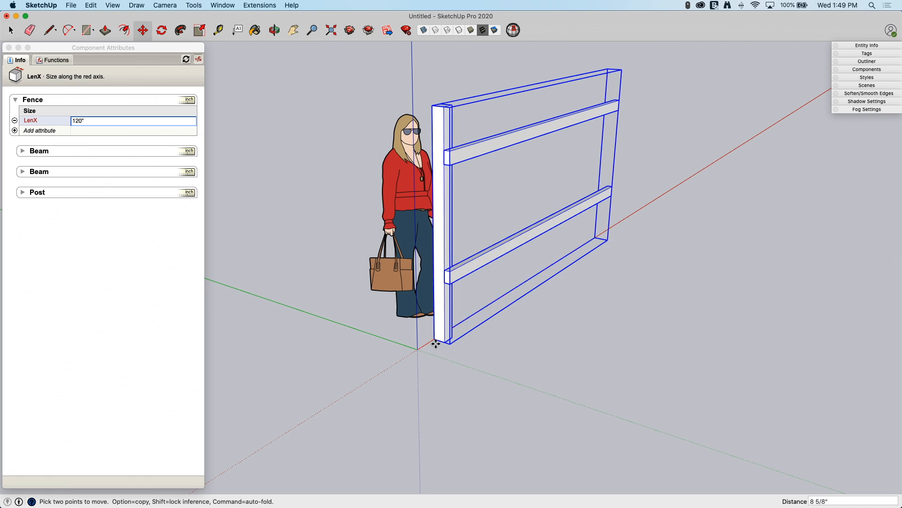
left_click(416, 350)
- Draw a large rectangle on the ground around the fence, about 42' long in the red-axis direction
scroll(351, 358, "down", 4)
key("r")
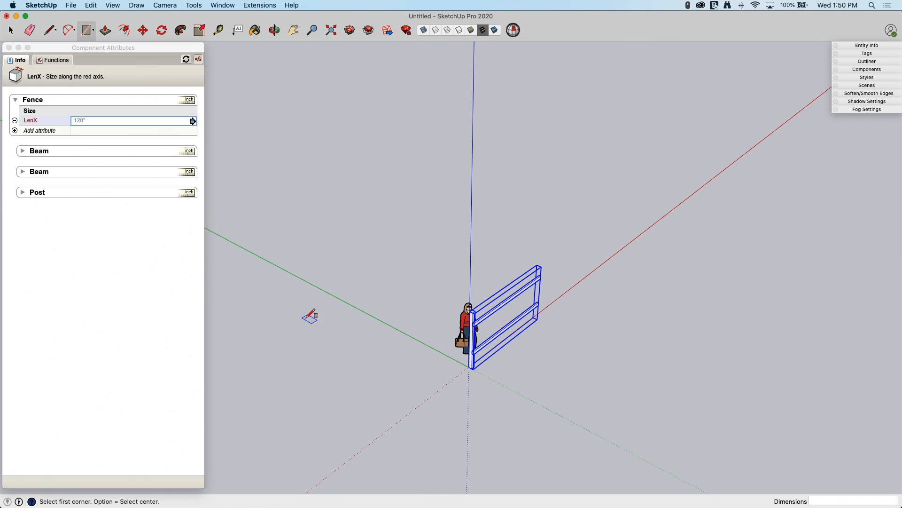
left_click(259, 271)
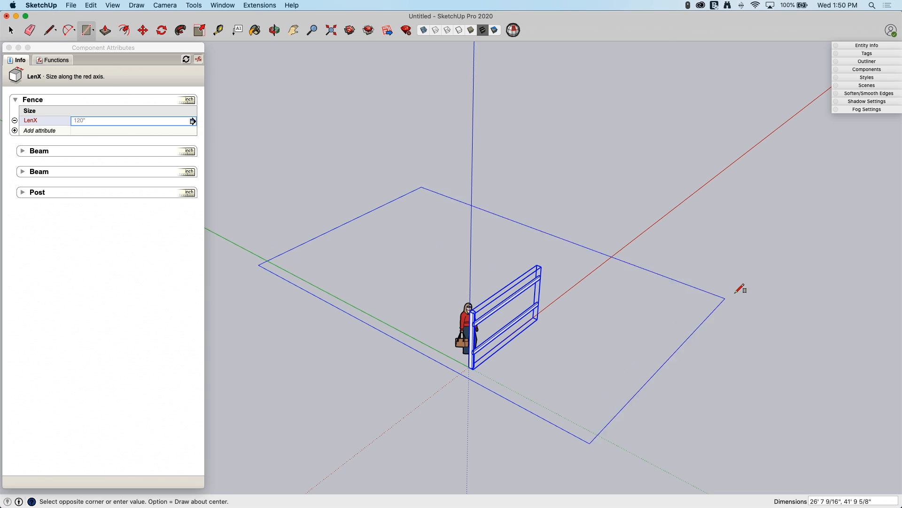
left_click(756, 226)
key("space")
scroll(558, 331, "up", 4)
scroll(472, 358, "up", 5)
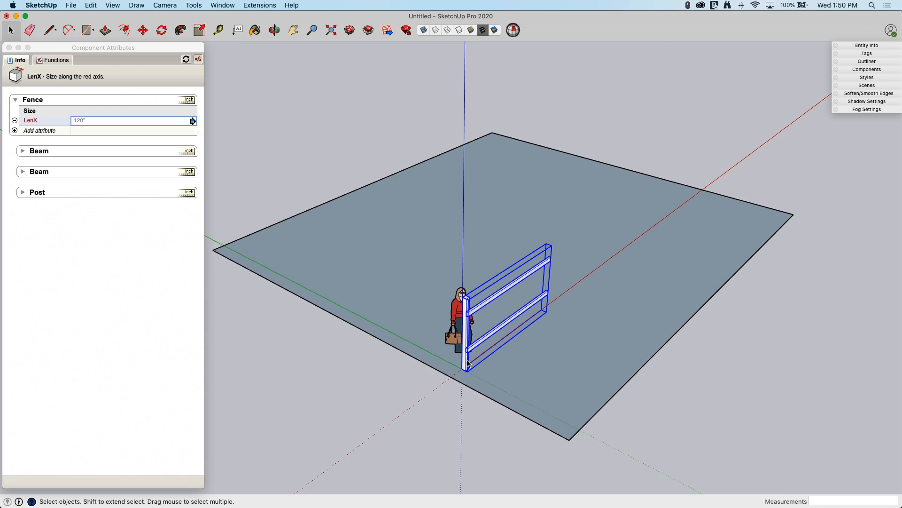
- Move the Fence by the bottom corner of its post to the nearest corner of the ground rectangle
key("m")
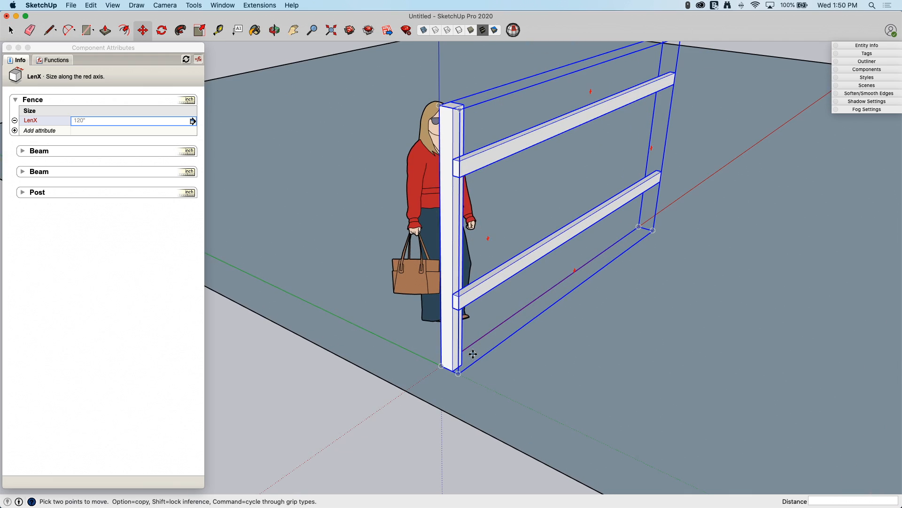
left_click(455, 368)
scroll(455, 368, "down", 3)
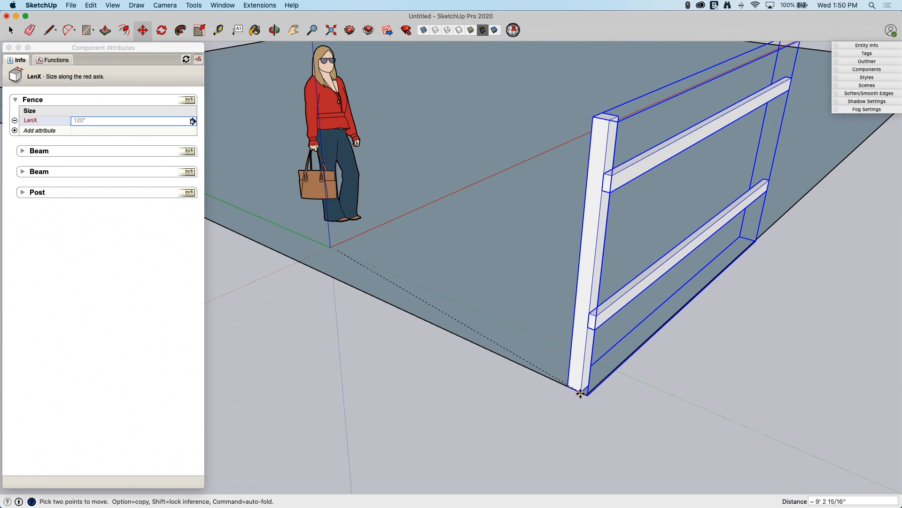
left_click(578, 396)
- Try scaling the Fence uniformly from its upper corner and along its length, undoing each scale
middle_click_drag(578, 396, 420, 244)
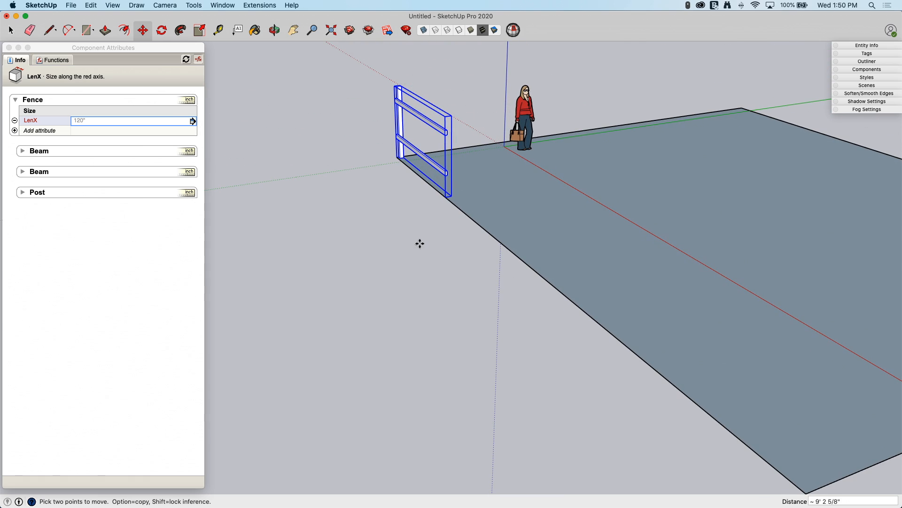
middle_click_drag(286, 213, 443, 153)
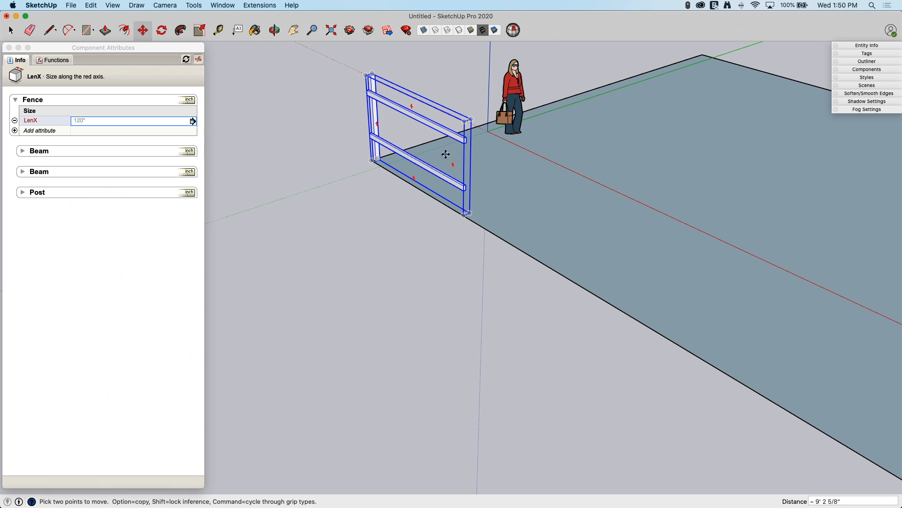
key("s")
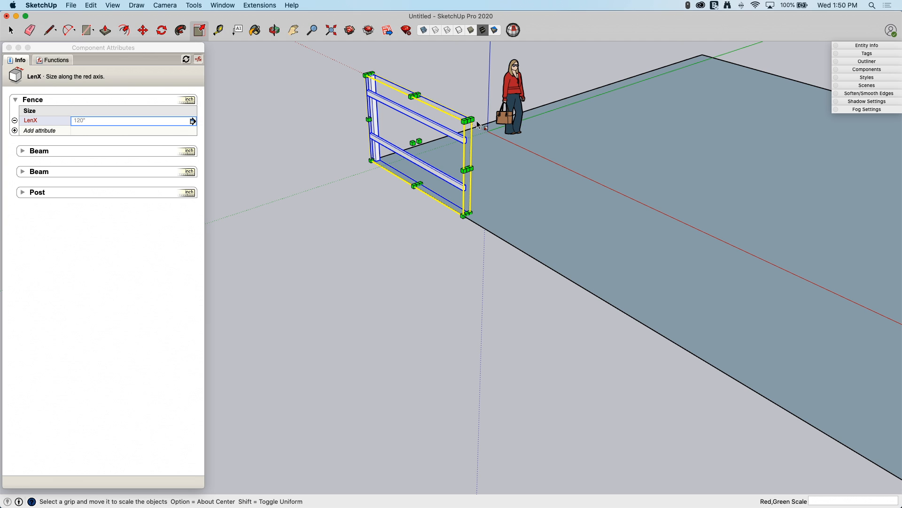
left_click_drag(474, 121, 651, 186)
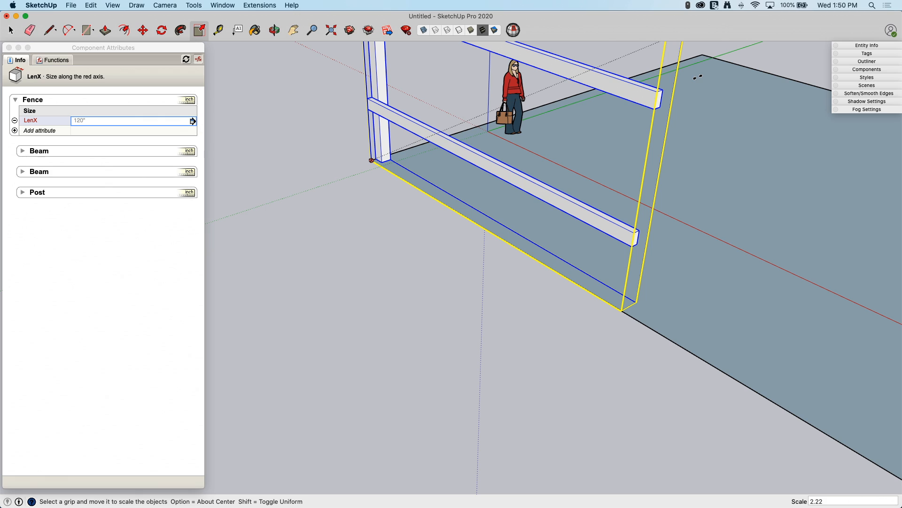
key("super+z")
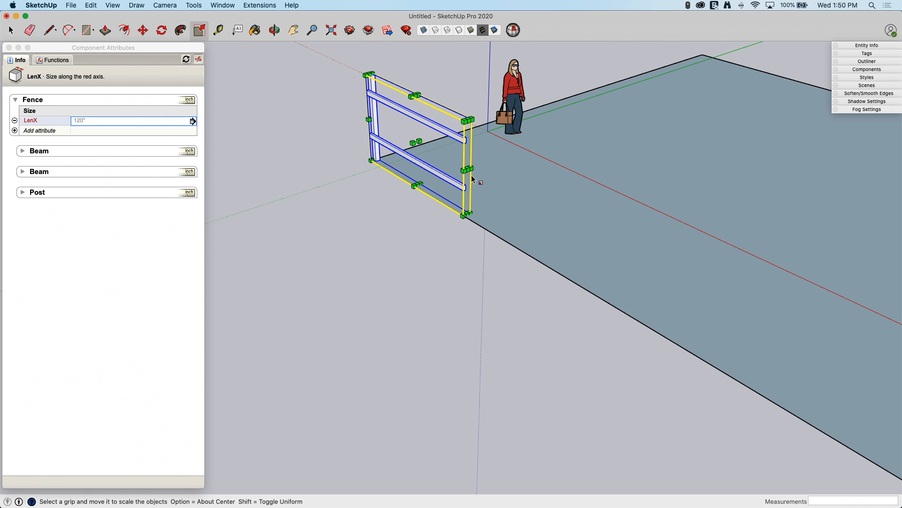
left_click_drag(468, 169, 869, 353)
key("super+z")
- Add a ScaleTool behavior attribute to the Fence component
left_click(16, 131)
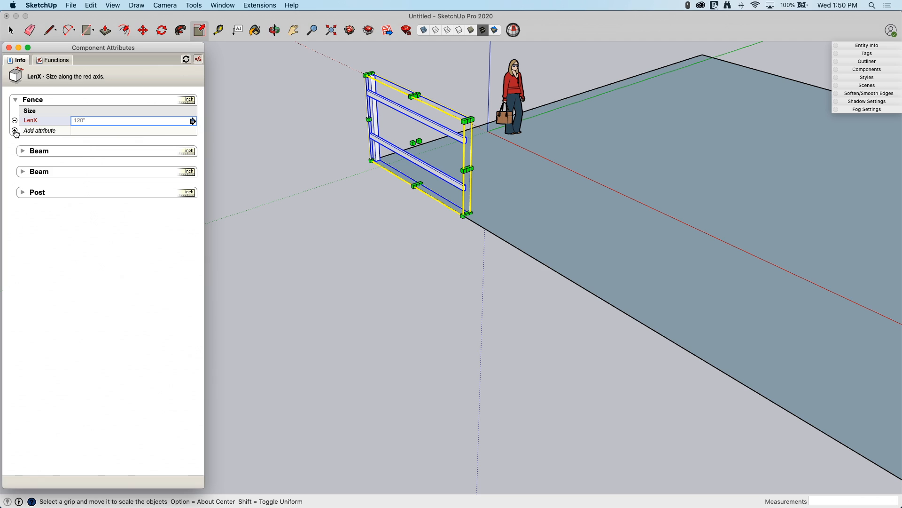
left_click(15, 132)
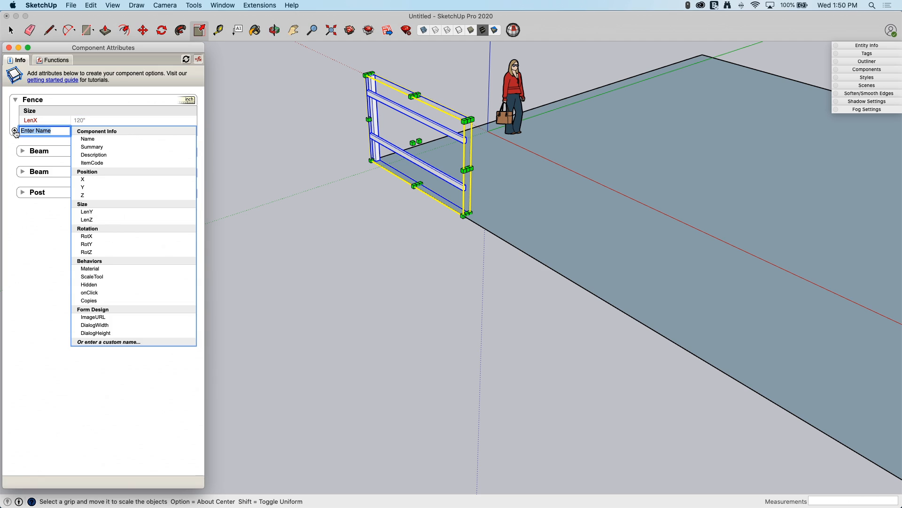
left_click(130, 277)
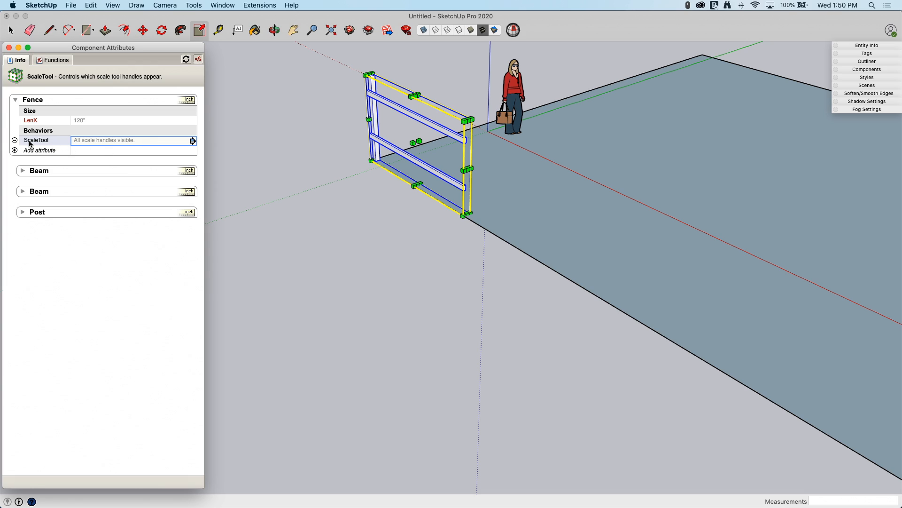
- Restrict the Fence's ScaleTool attribute to scaling along red (X) by disabling all the other scale options
left_click(193, 141)
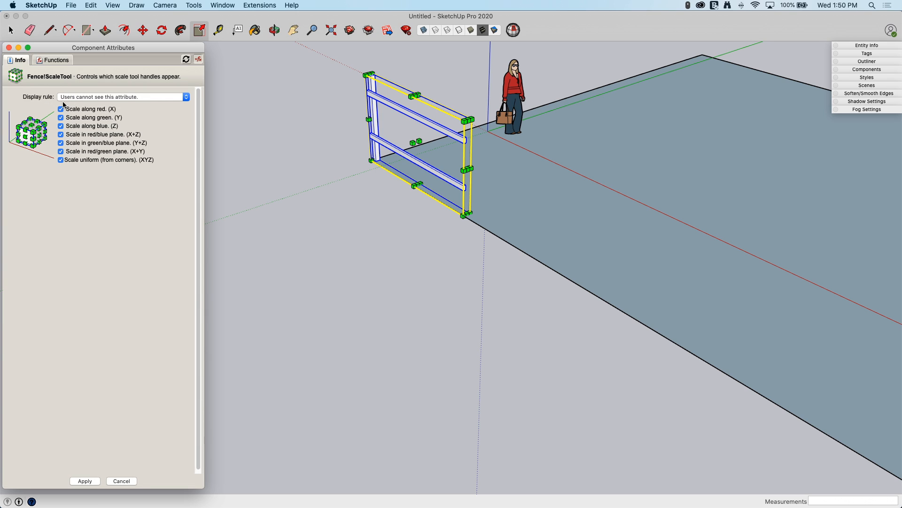
left_click(61, 118)
left_click(61, 126)
left_click(61, 134)
left_click(61, 143)
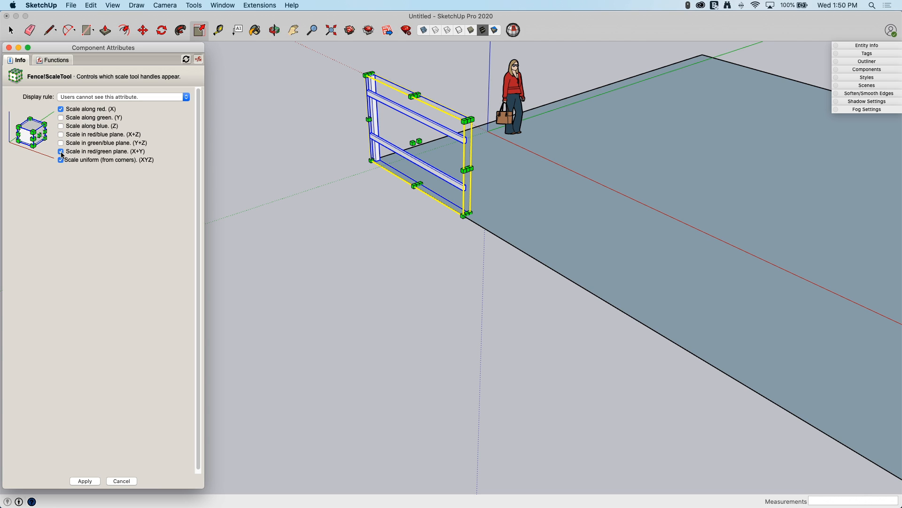
left_click(61, 151)
left_click(61, 160)
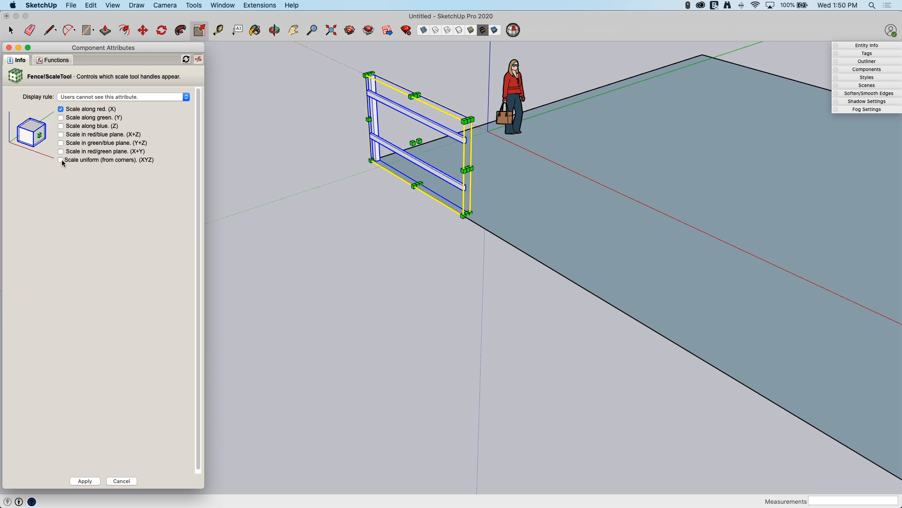
left_click(84, 481)
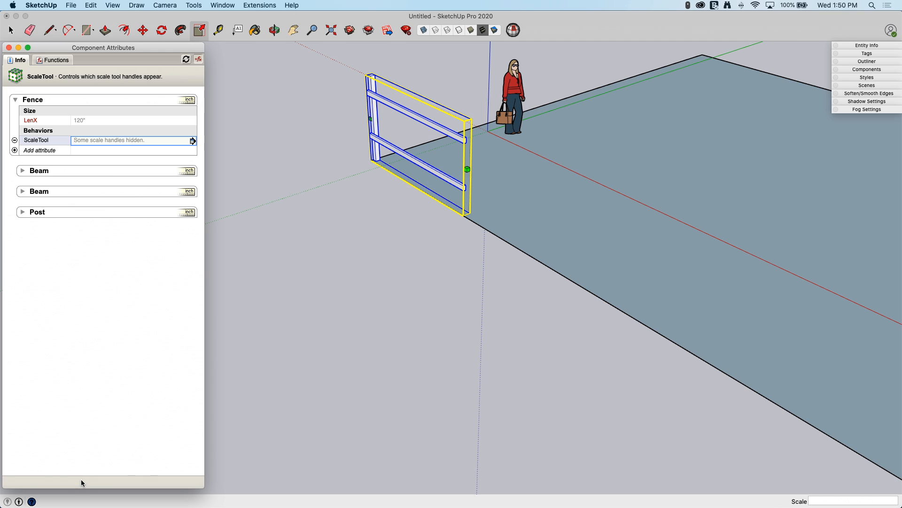
- Try scaling the Fence along the red axis by 3.00 and then out to the far corner of the ground rectangle
left_click(470, 172)
middle_click_drag(508, 199, 456, 183, "shift")
left_click(414, 153)
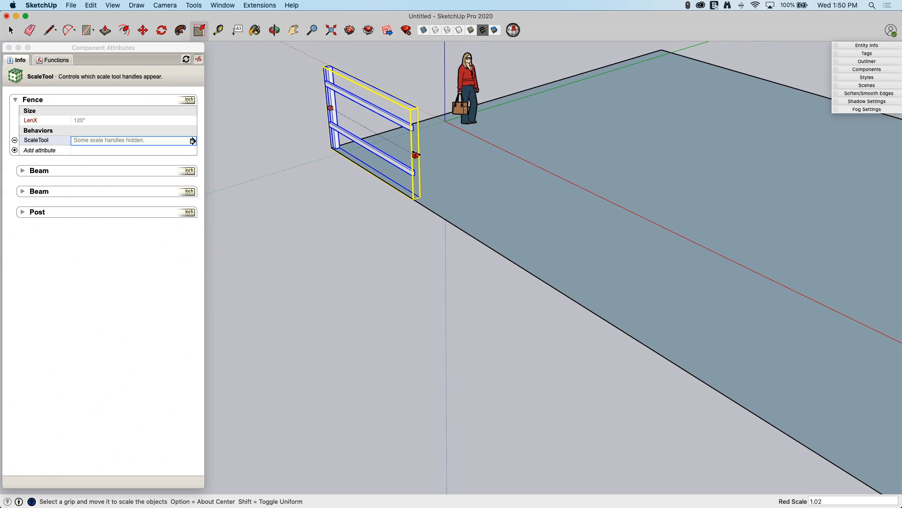
left_click(683, 303)
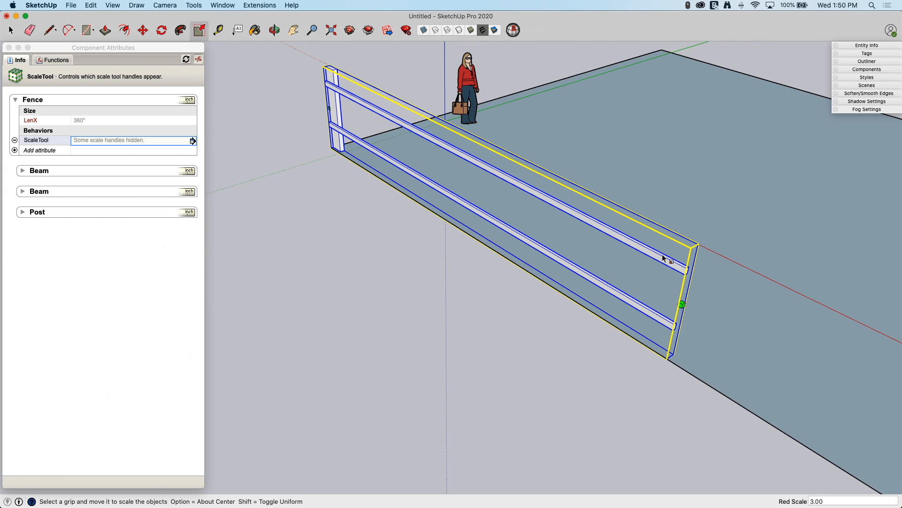
scroll(611, 263, "down", 5)
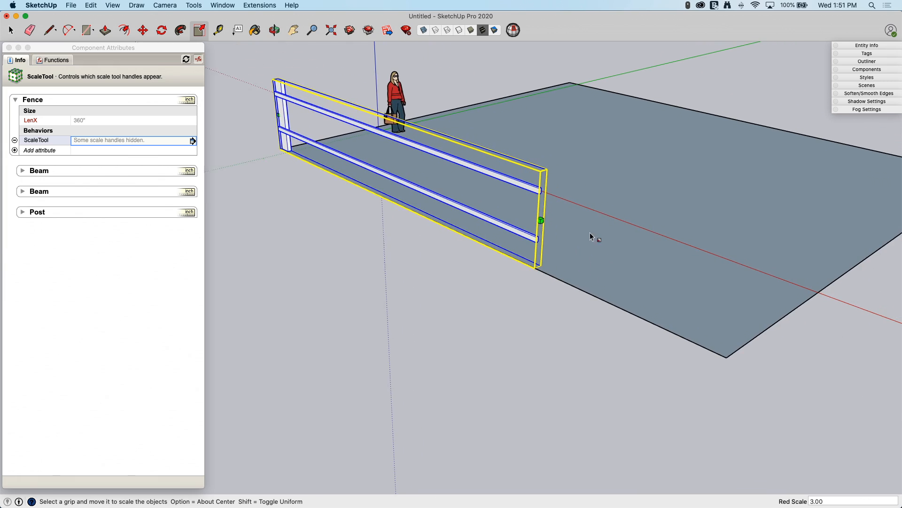
left_click_drag(547, 223, 724, 355)
middle_click_drag(745, 285, 222, 195)
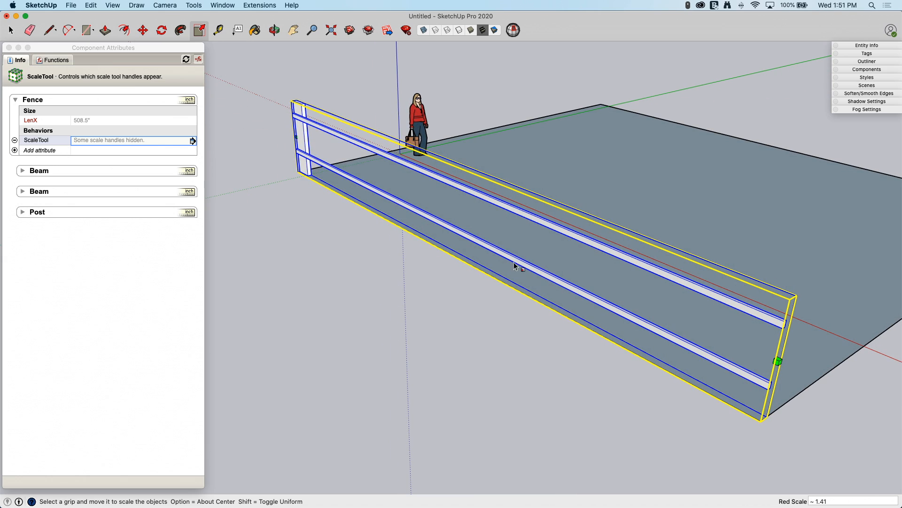
- Add a LenX size attribute to the first Beam and link it to the fence length with =Fence!LenX
left_click(23, 172)
left_click(23, 172)
left_click(42, 182)
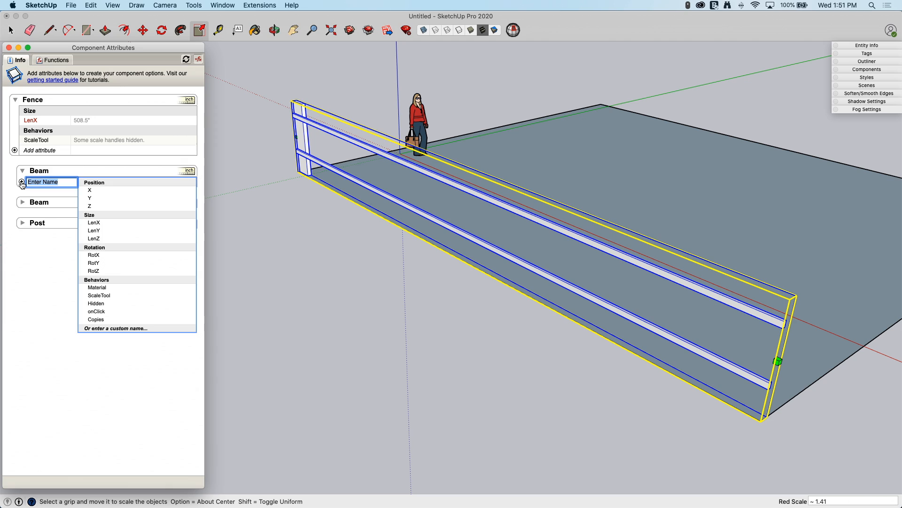
left_click(117, 223)
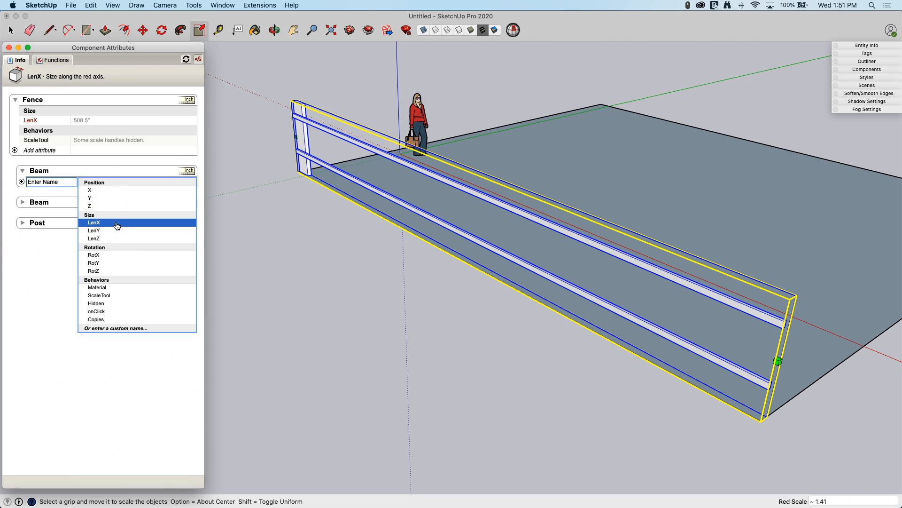
left_click(113, 190)
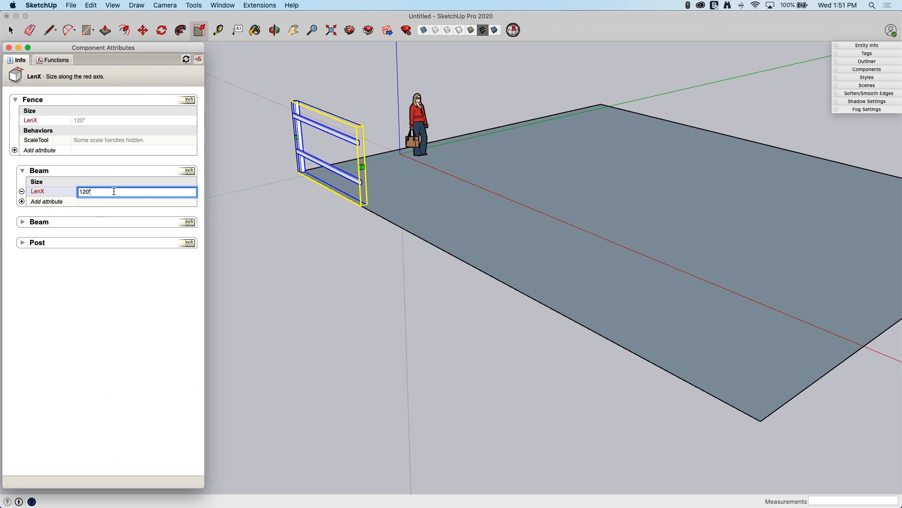
type("=")
left_click(81, 121)
key("Return")
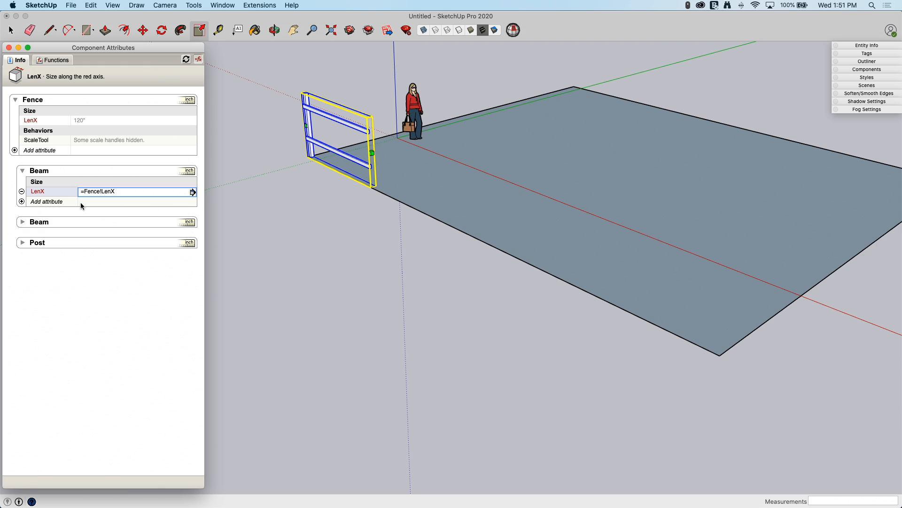
- Compare the Fence and first Beam LenX attributes, toggling between formulas and calculated values and inspecting the Beam's formula
left_click(97, 122)
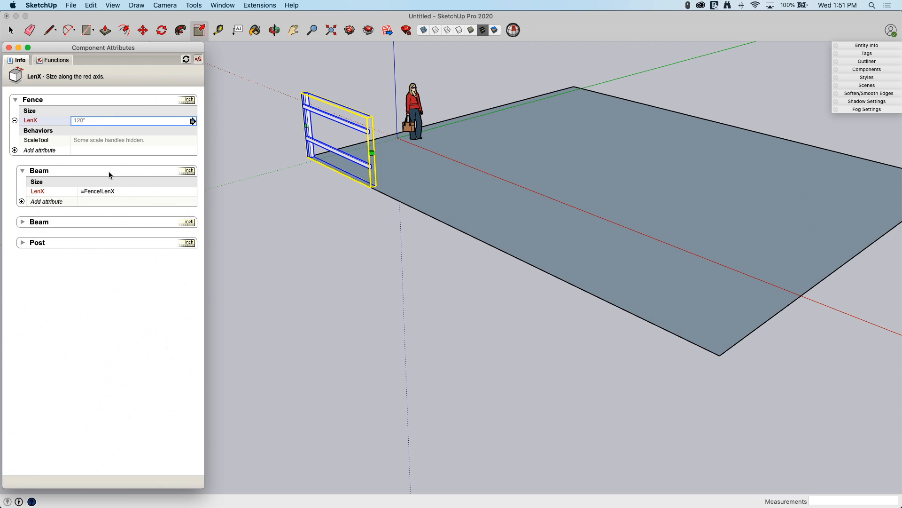
left_click(122, 189)
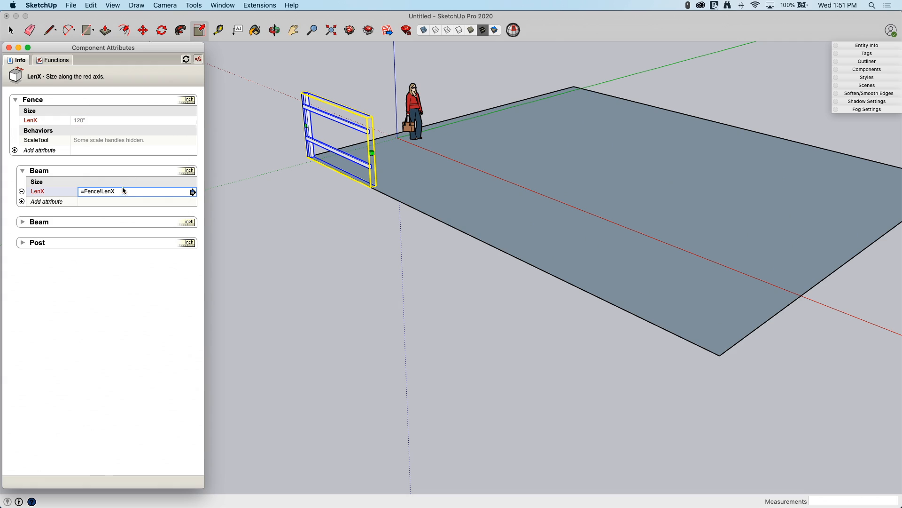
left_click(97, 120)
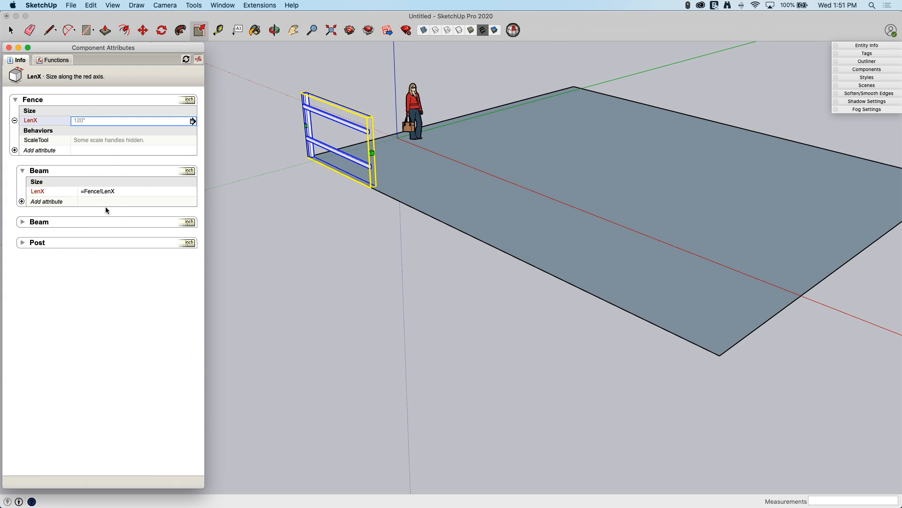
left_click(199, 61)
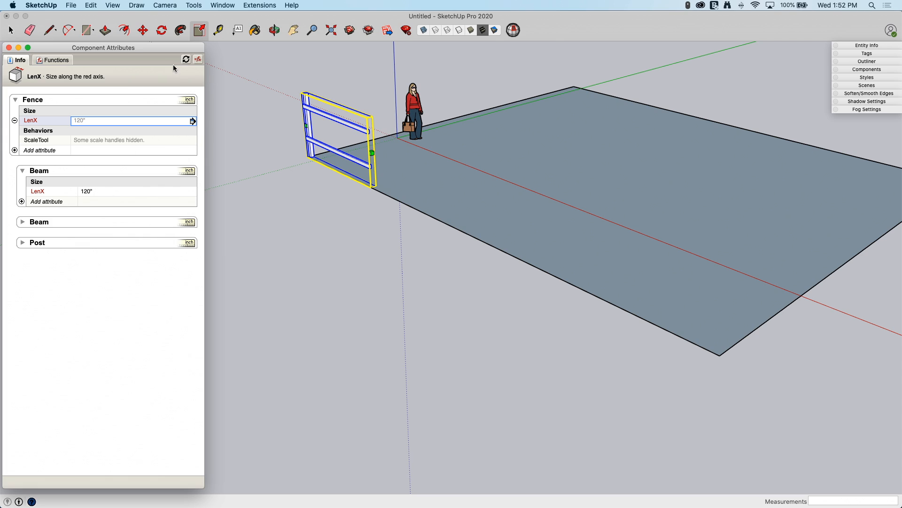
left_click(199, 64)
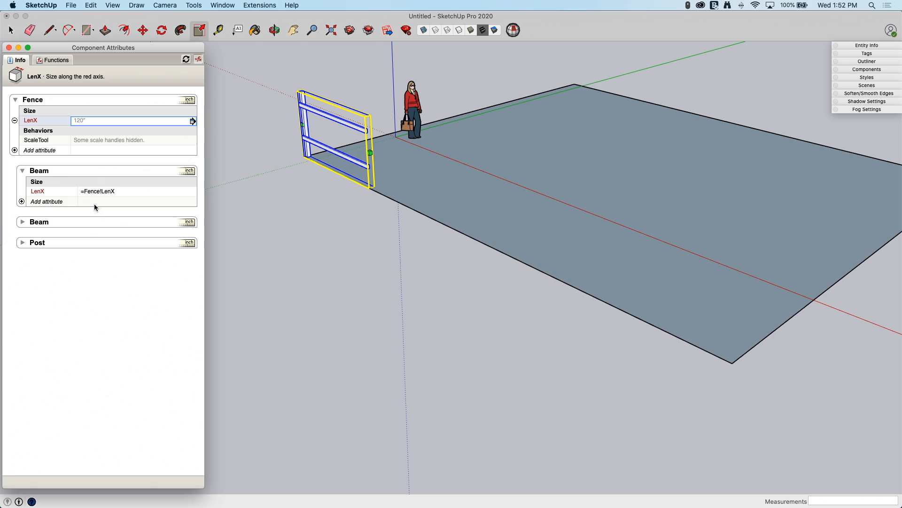
left_click(198, 60)
left_click(100, 190)
double_click(134, 193)
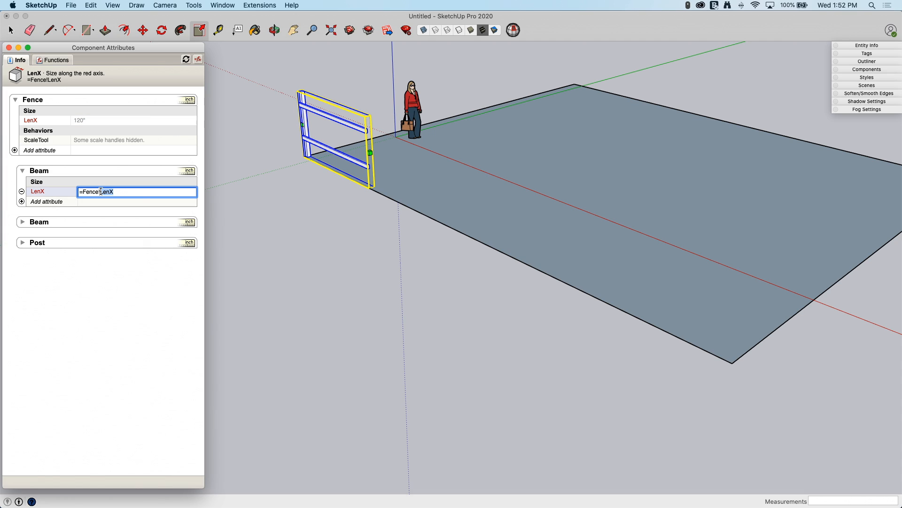
left_click(143, 194)
key("Return")
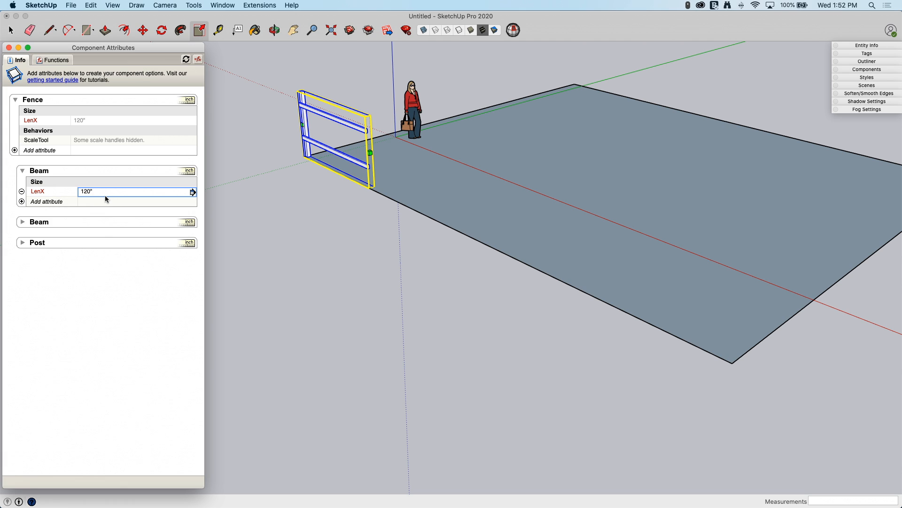
- Scale the Fence along the red axis by about 4.24, out to the near corner of the ground rectangle
left_click(371, 153)
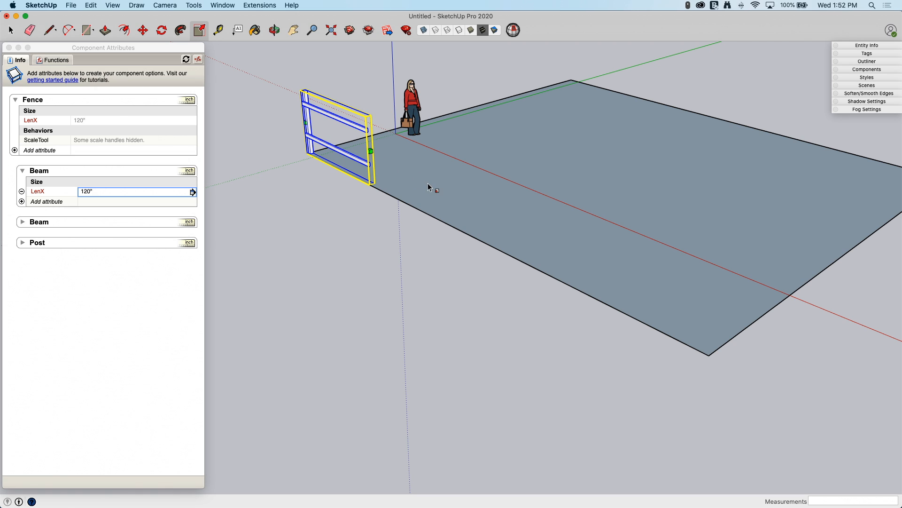
left_click_drag(371, 152, 710, 356)
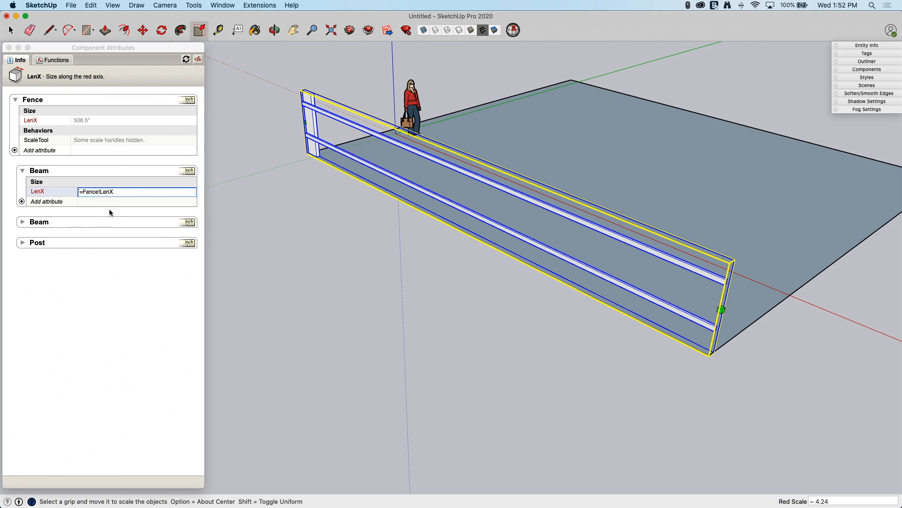
left_click(97, 209)
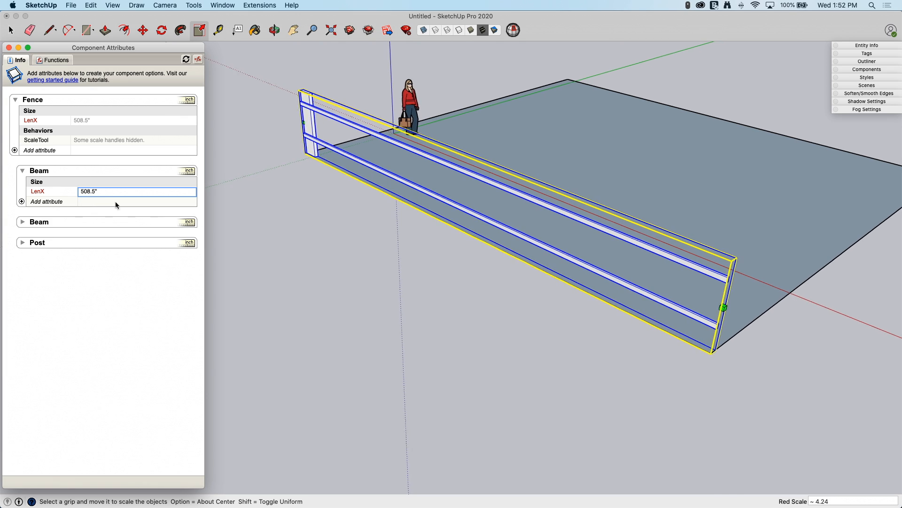
- Add a LenX size attribute to the Post component
middle_click_drag(464, 289, 403, 196)
middle_click_drag(425, 199, 358, 200)
scroll(322, 193, "up", 2)
scroll(321, 192, "up", 2)
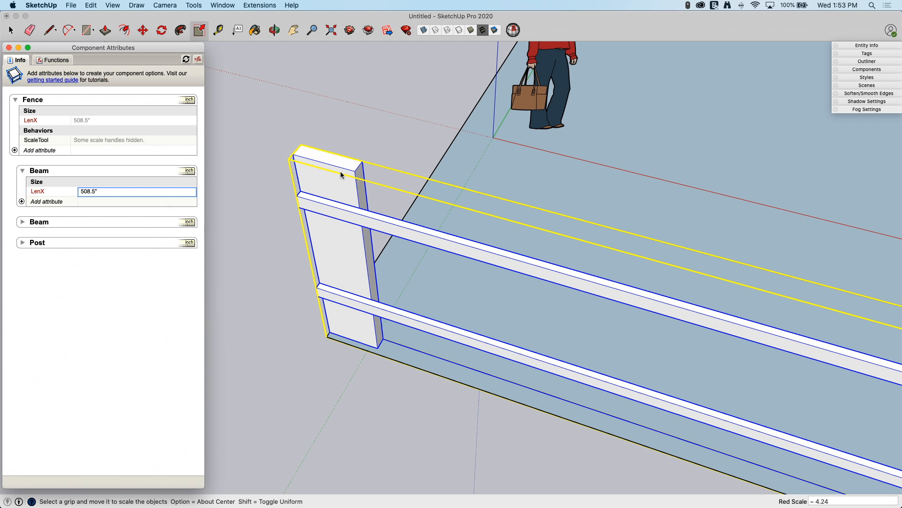
middle_click_drag(318, 162, 11, 250)
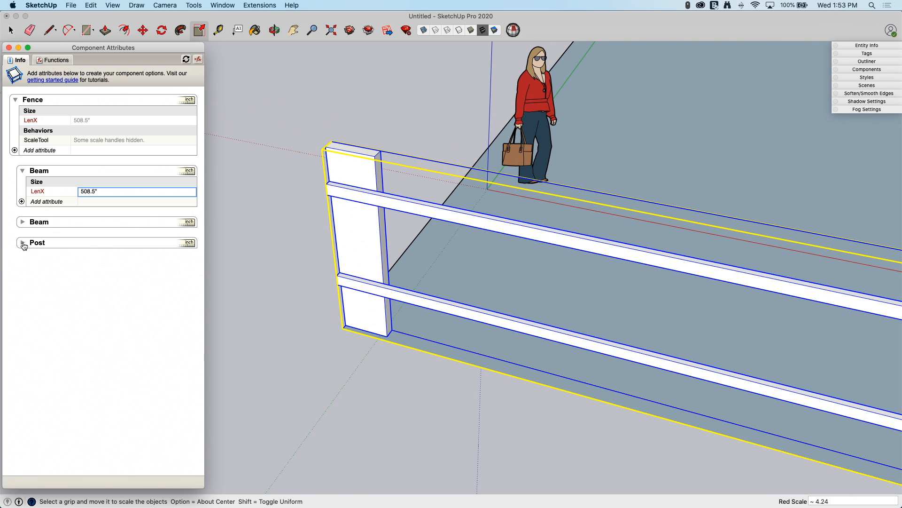
left_click(23, 243)
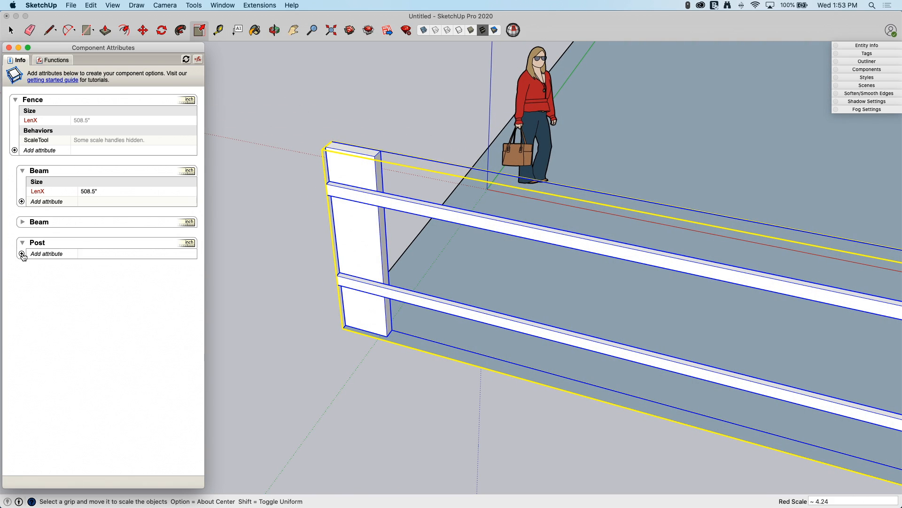
left_click(22, 254)
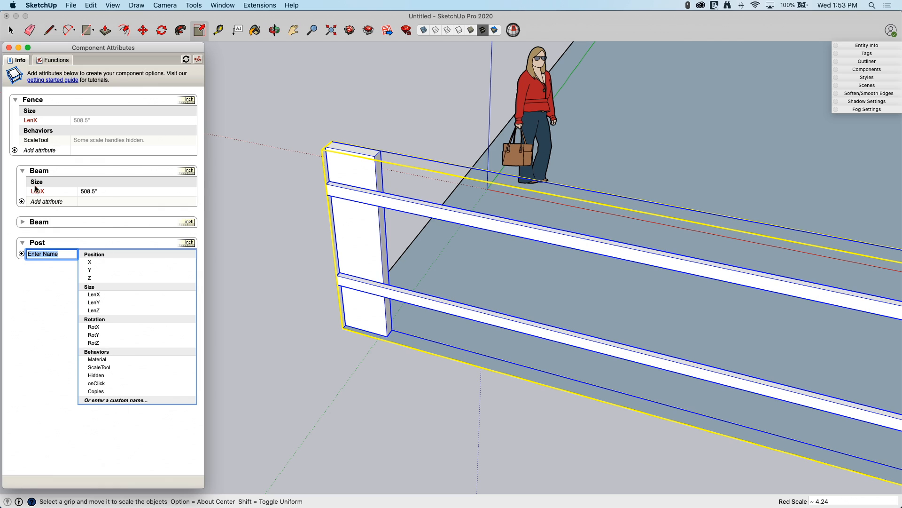
left_click(101, 295)
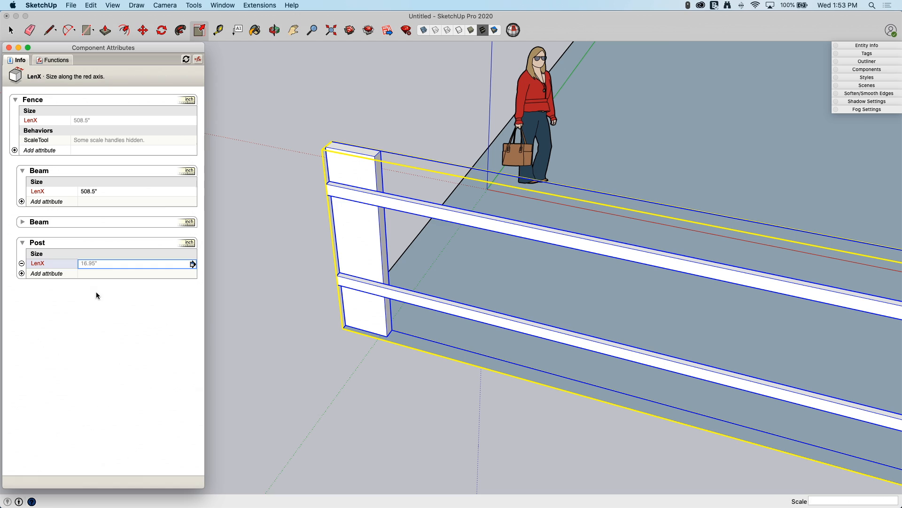
- Set the Post's LenX to a plain value of 4 inches
left_click(83, 265)
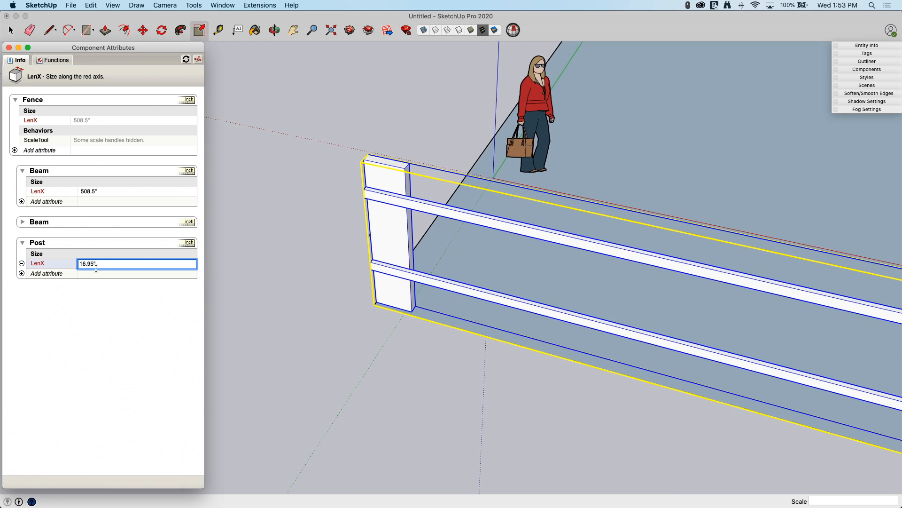
left_click_drag(105, 263, 80, 262)
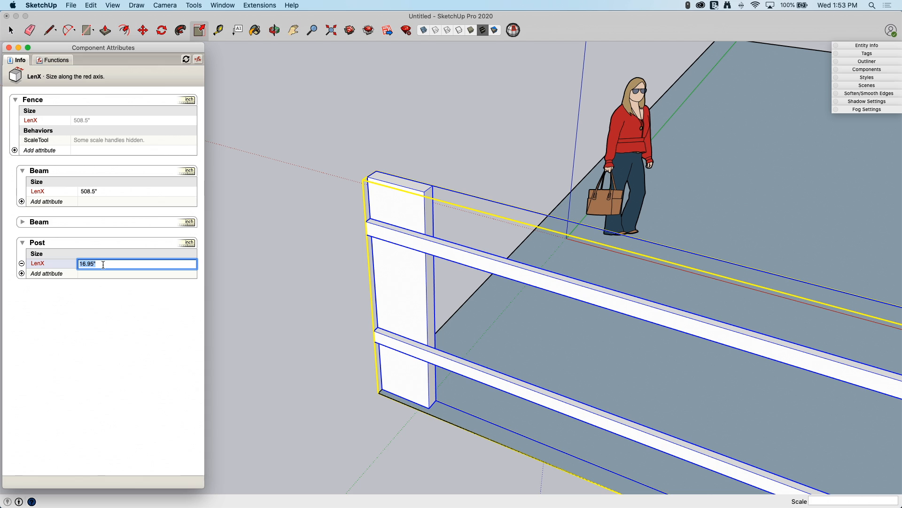
type("4")
key("Return")
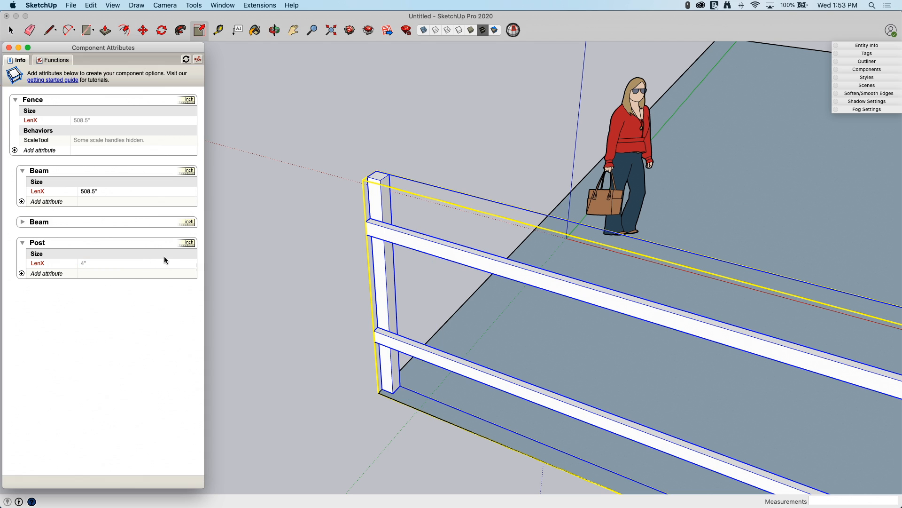
- Try scaling the Fence down along the red axis by 0.68 to test the Post's width
scroll(377, 186, "down", 10)
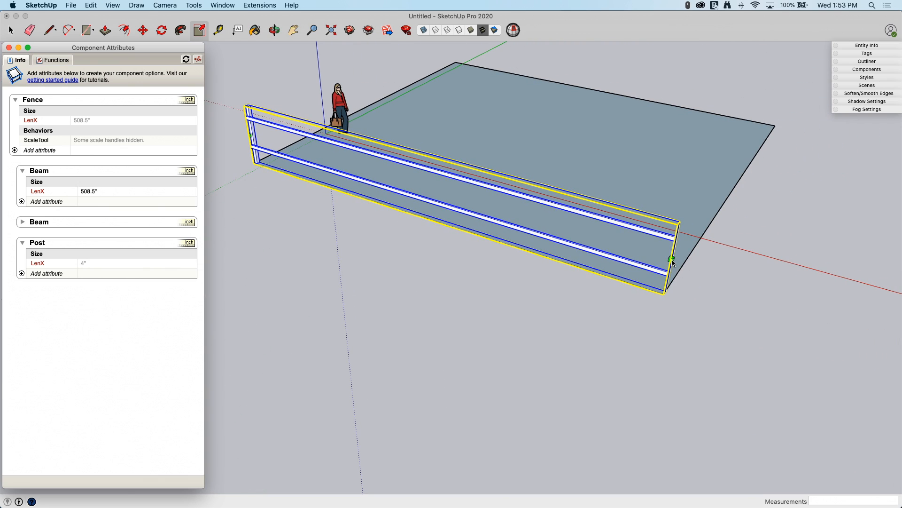
left_click(672, 262)
left_click_drag(670, 258, 360, 233)
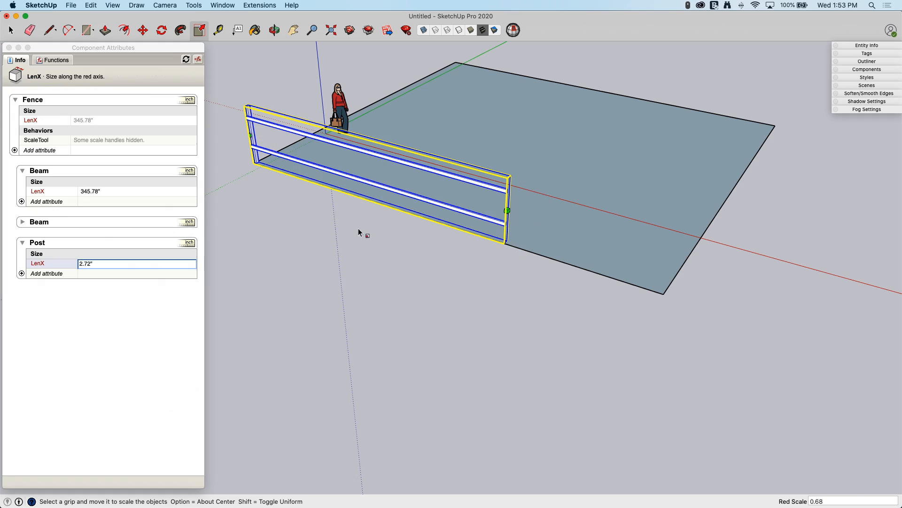
scroll(291, 134, "up", 5)
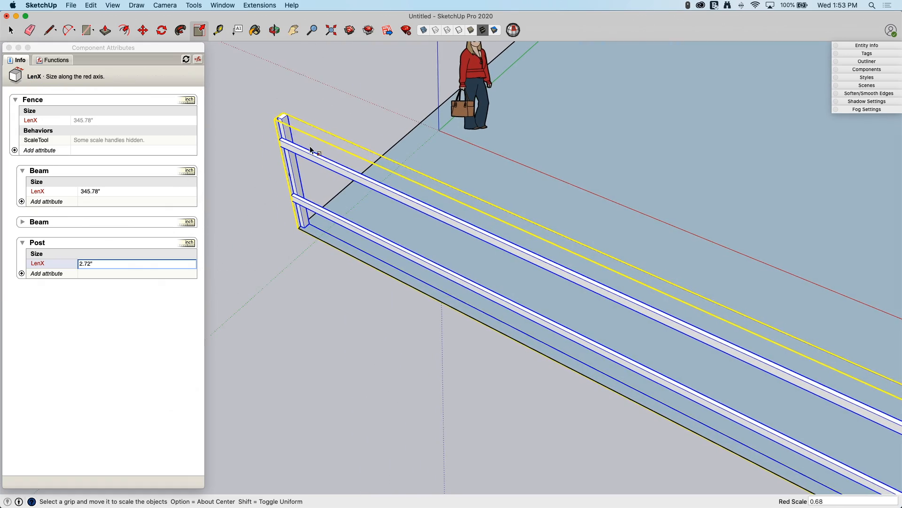
- Fix the Post's width by entering the formula =4 for its LenX, and reopen the entry to check it
double_click(105, 264)
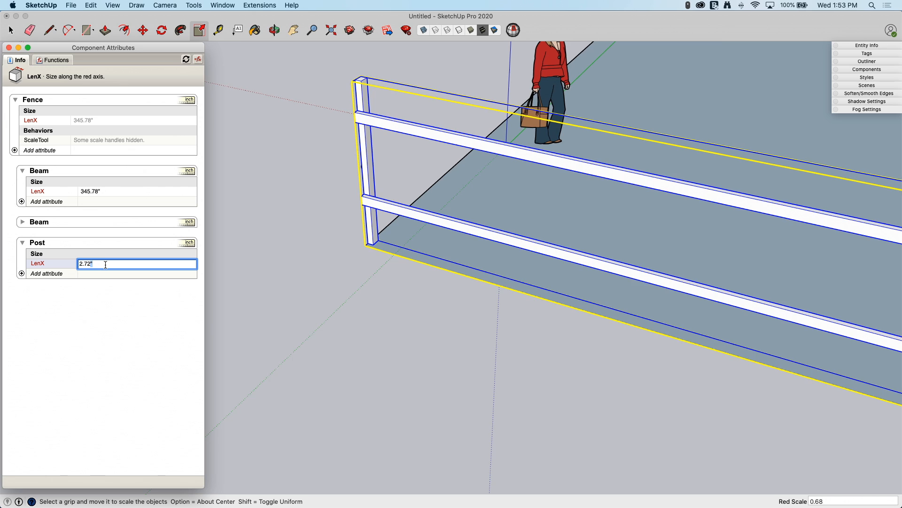
left_click_drag(105, 264, 69, 262)
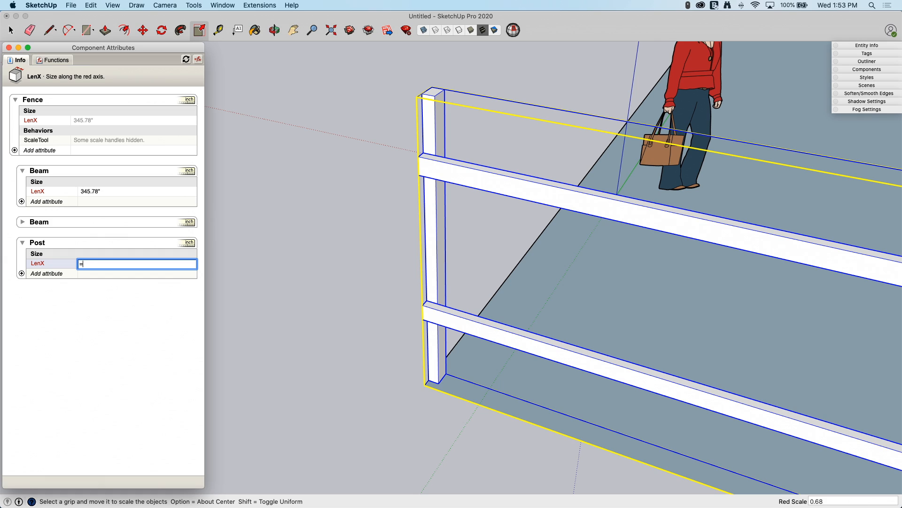
key("Return")
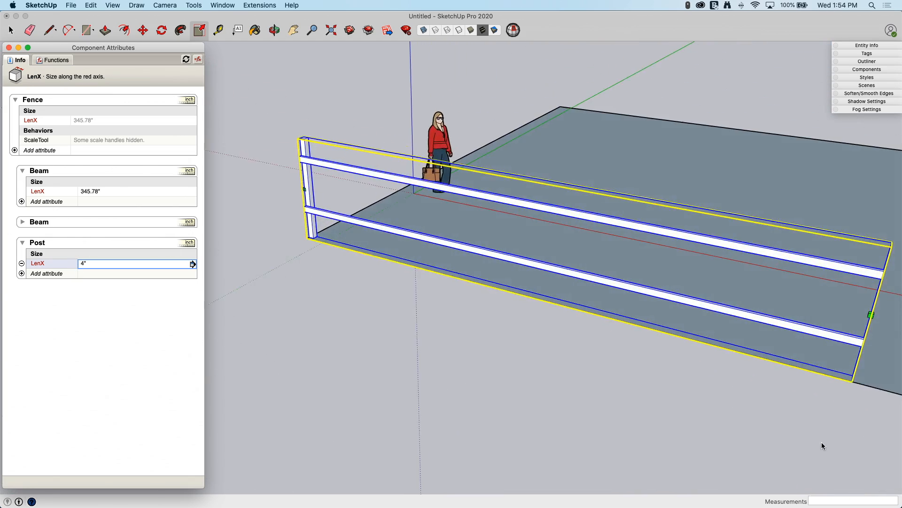
left_click(865, 328)
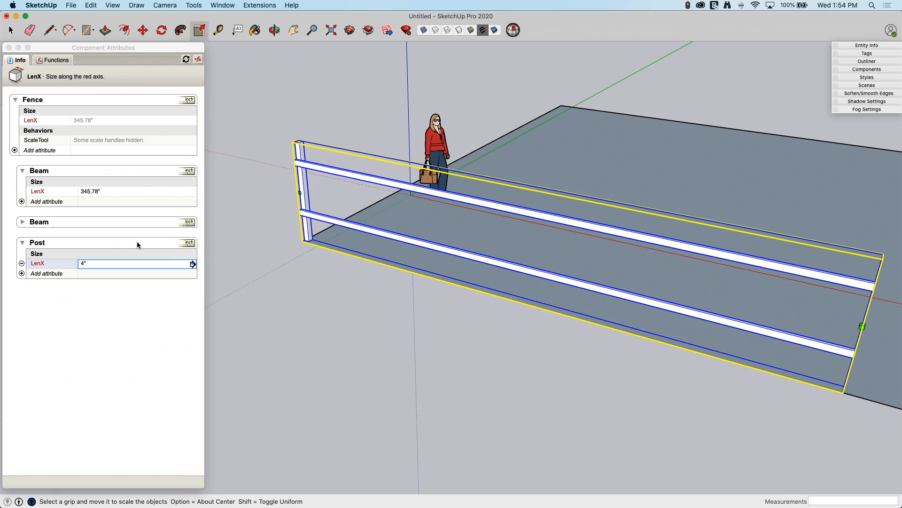
left_click(93, 265)
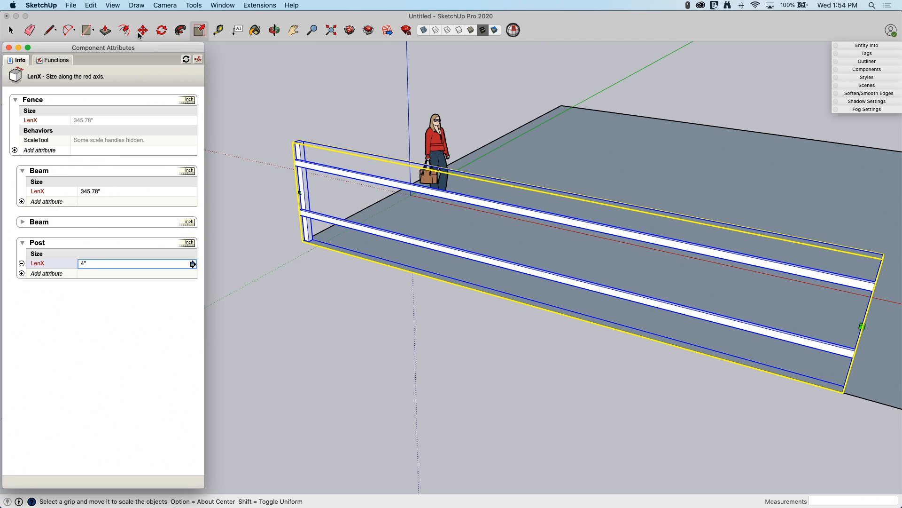
left_click(97, 266)
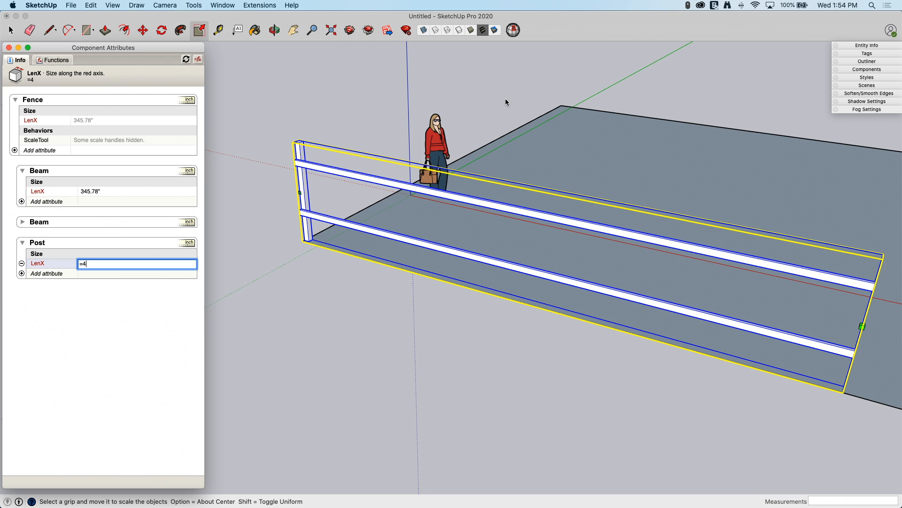
- Stretch the Fence along the red axis by about 1.47 to the corner of the ground rectangle
middle_click_drag(420, 189, 571, 313)
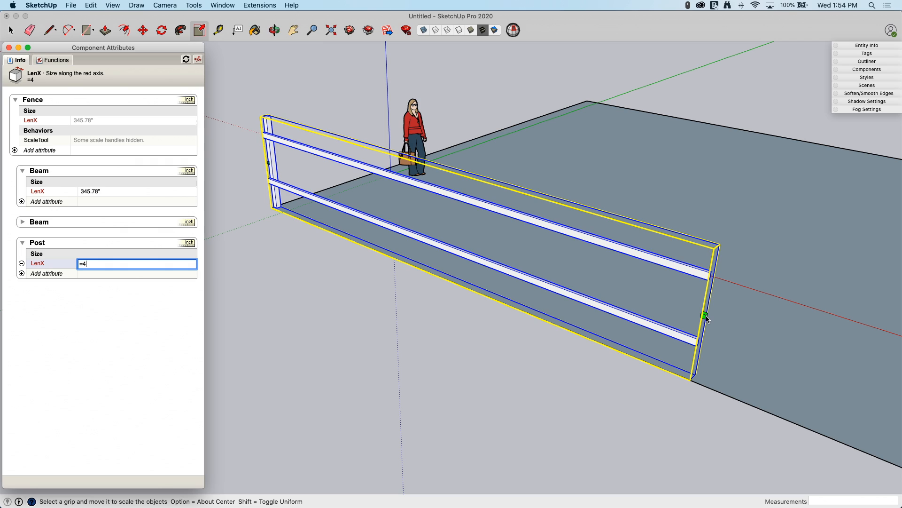
left_click(552, 104)
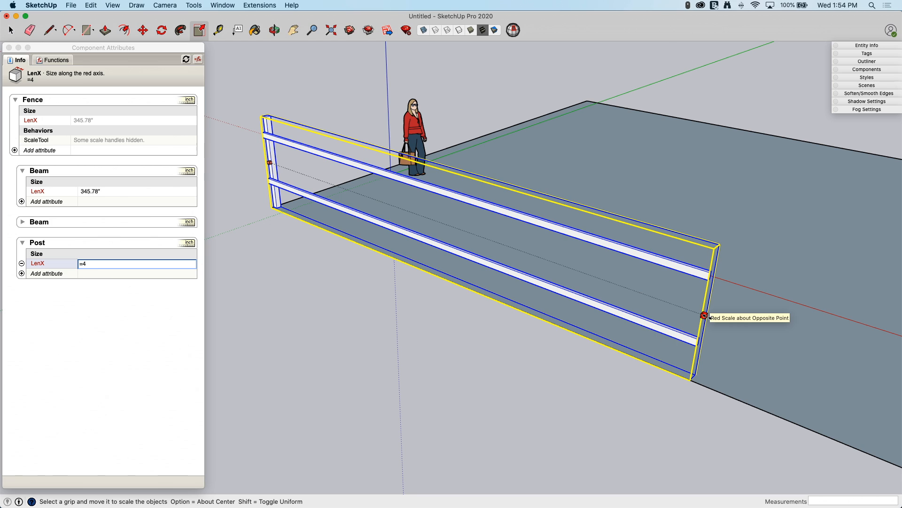
mouse_move(704, 315)
left_mouse_down()
mouse_move(780, 338)
mouse_move(470, 250)
mouse_move(713, 307)
mouse_move(699, 308)
left_mouse_up()
scroll(552, 271, "down", 3)
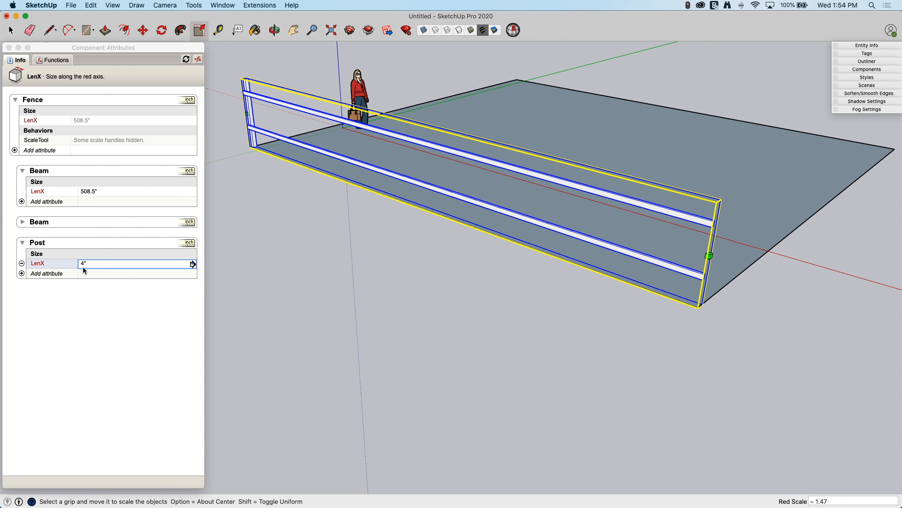
- Test the Fence by shrinking it along the red axis by 0.11 and stretching it again by 7.66
scroll(788, 316, "up", 3)
left_click_drag(782, 292, 264, 149)
scroll(264, 149, "up", 6)
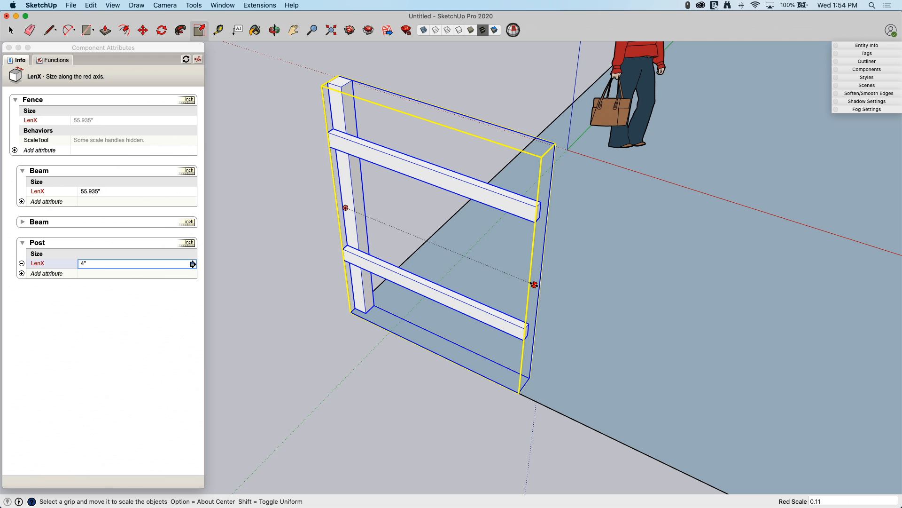
left_click_drag(534, 284, 778, 296)
scroll(552, 291, "down", 5)
scroll(611, 320, "down", 3)
scroll(783, 298, "down", 2)
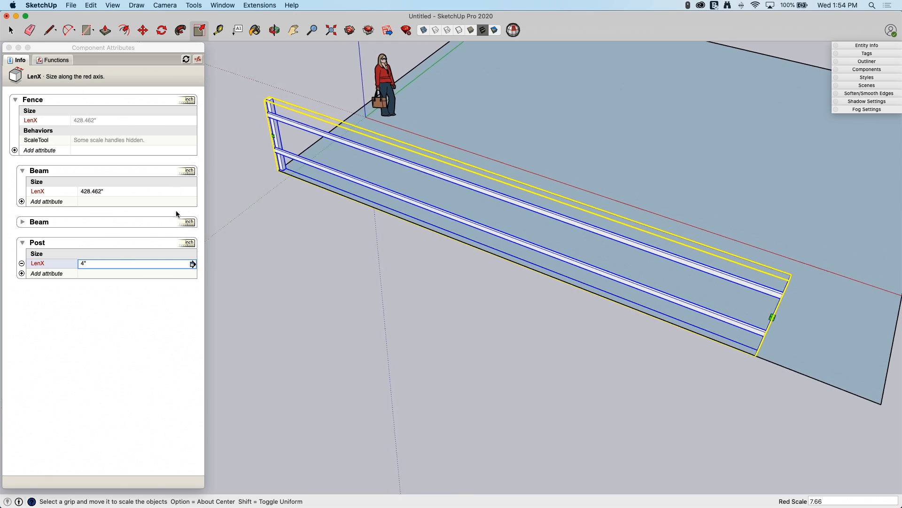
- Shrink the Fence along red by 0.18, stretch it by about 6.59 to the ground rectangle's corner endpoint, and view its starting post
left_click_drag(775, 336, 346, 196)
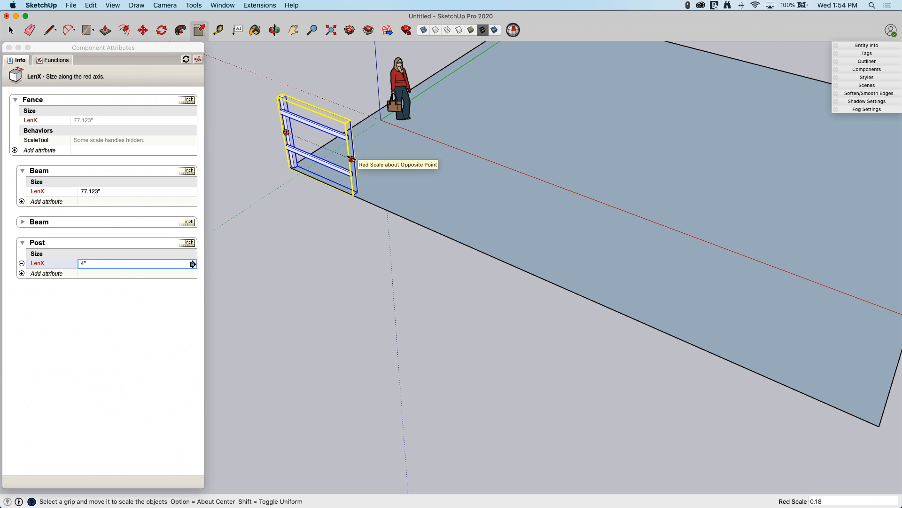
left_click_drag(352, 159, 785, 360)
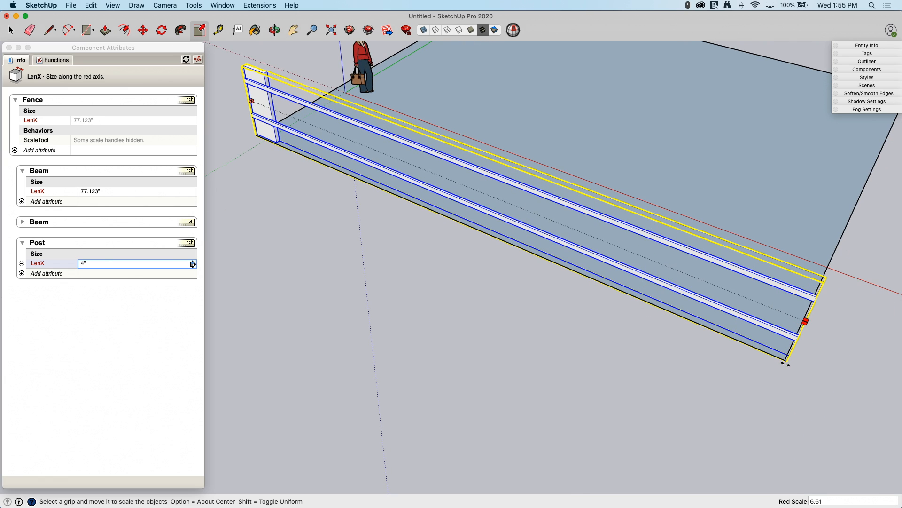
left_click(785, 359)
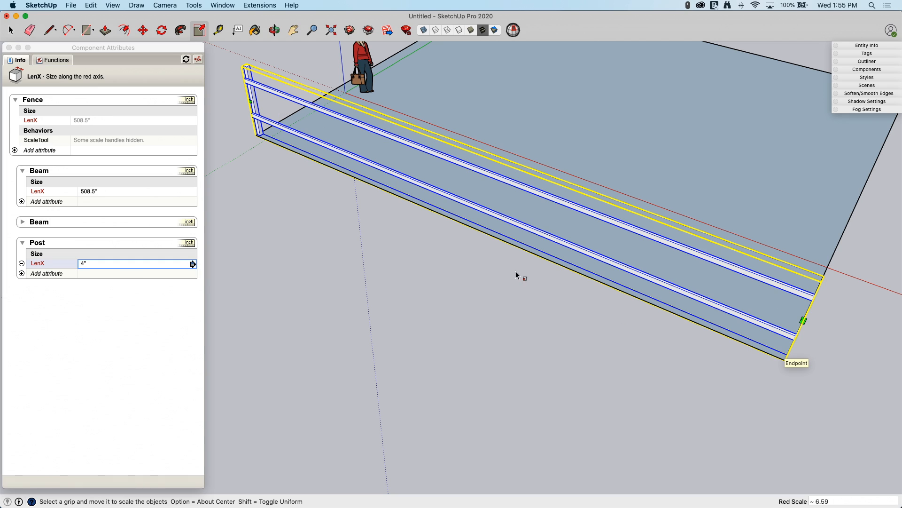
middle_click_drag(339, 184, 439, 210)
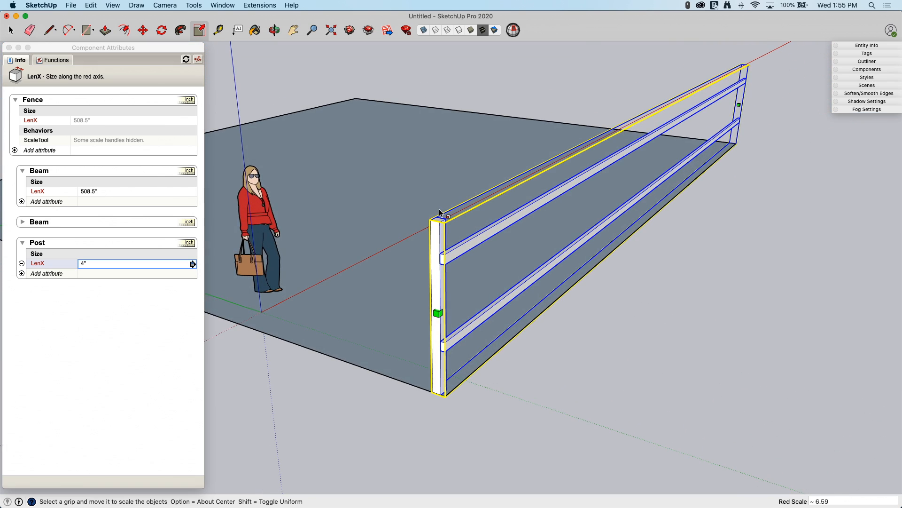